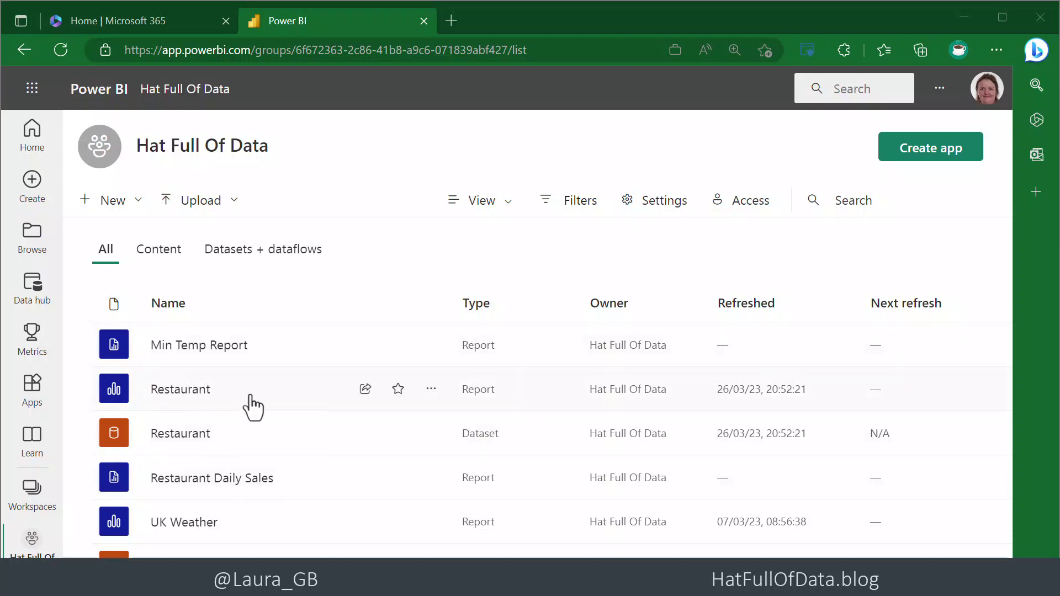
Run Restaurant Daily Sales for 3/5/2023 to 3/11/2023, showing 1,401 dishes and £15,747.40
click(205, 479)
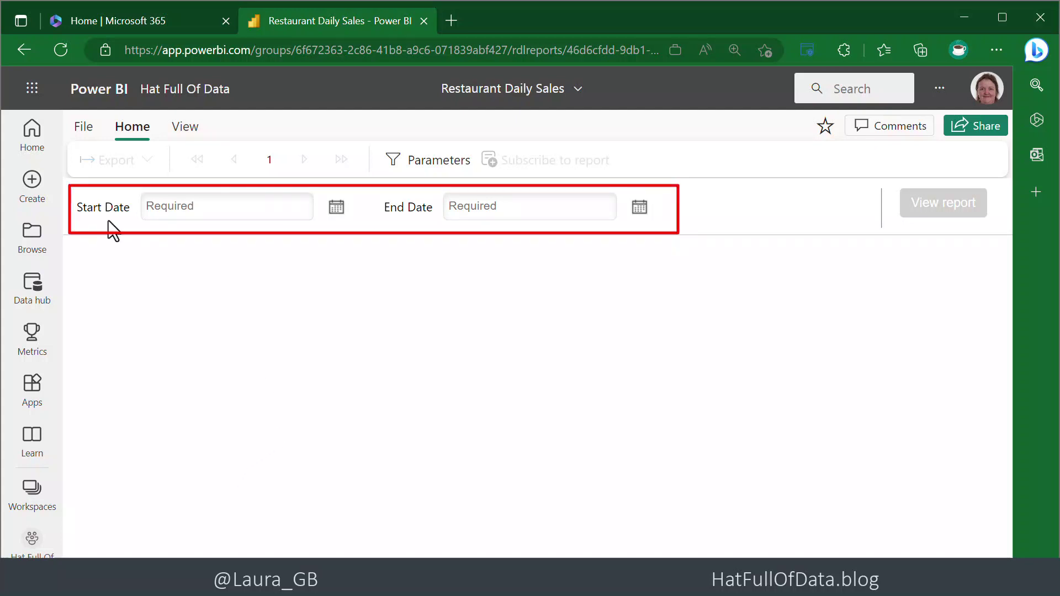
click(336, 209)
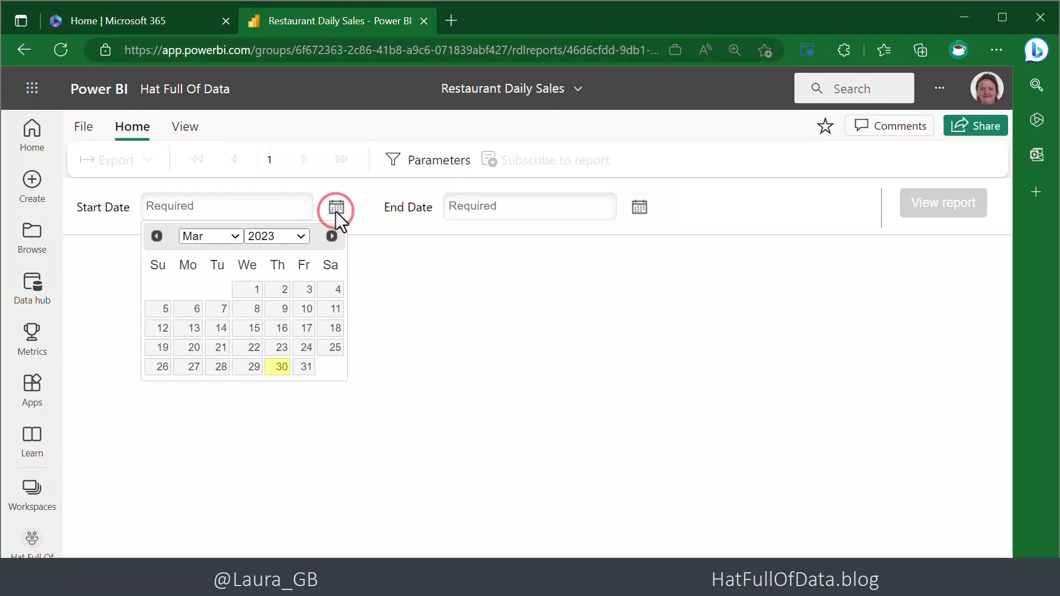
click(164, 310)
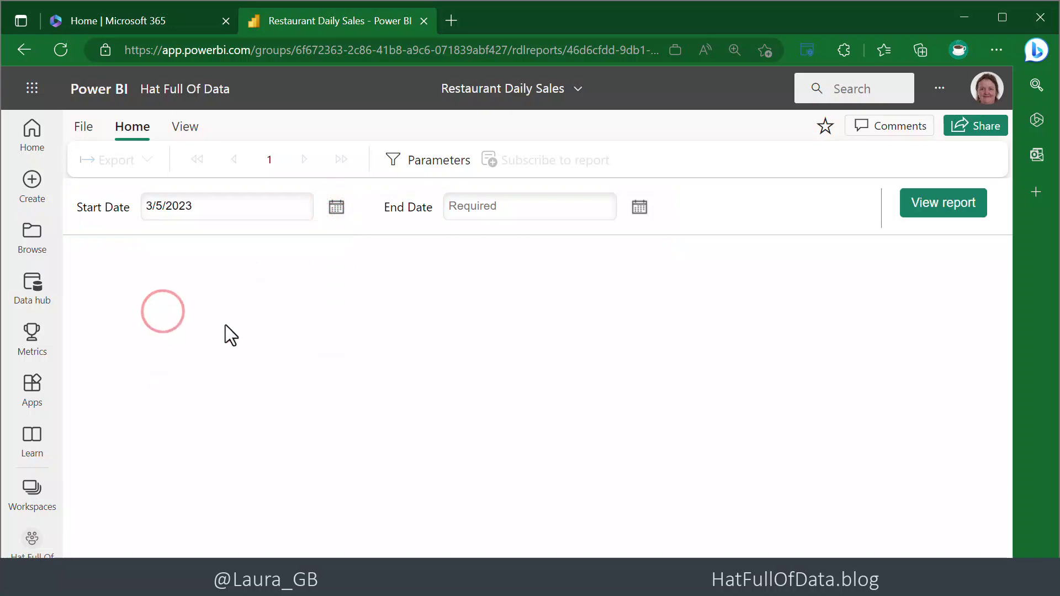
click(637, 208)
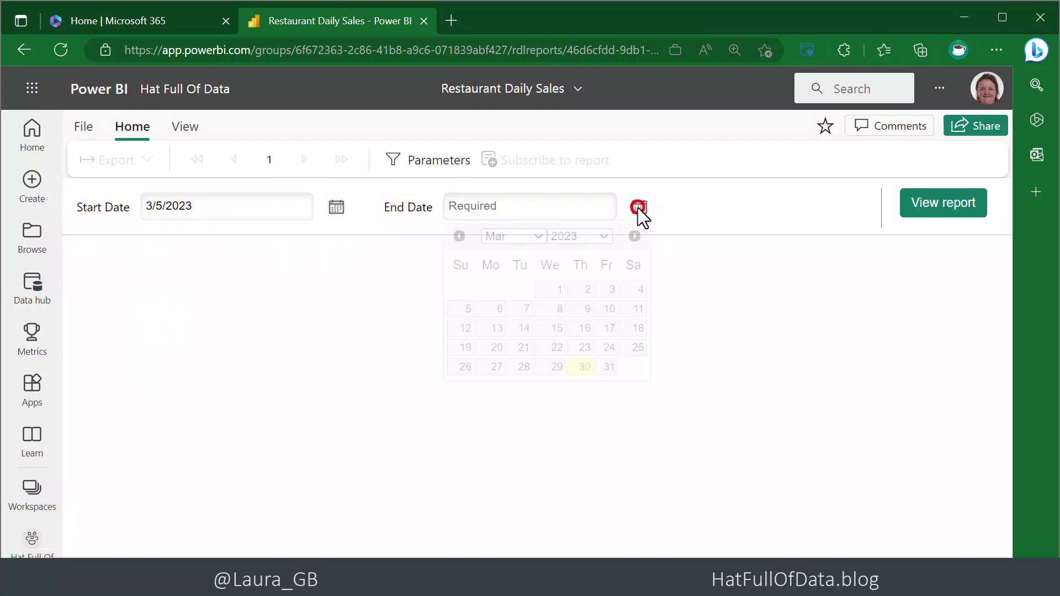
click(636, 309)
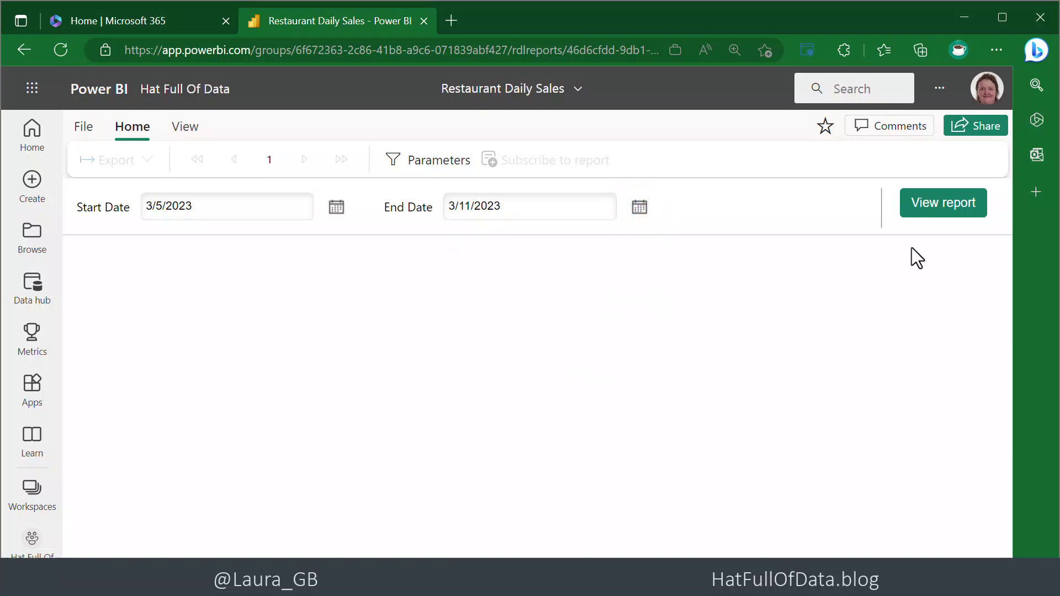
click(942, 209)
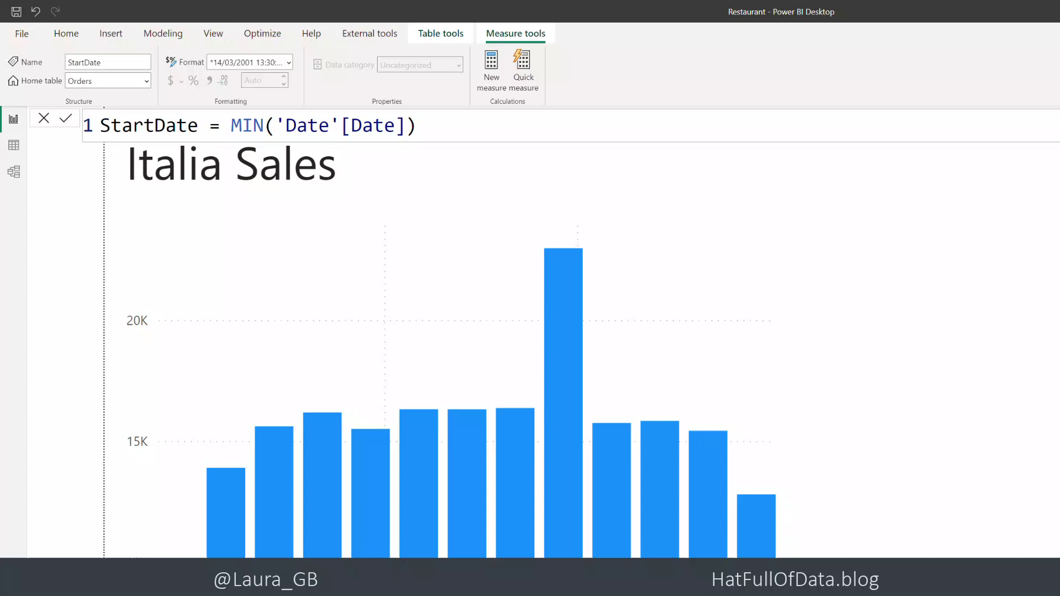
Commit StartDate = MIN('Date'[Date]) and write the EndDate measure as MAX('Date'[Date]) in Orders
key(ctrl+a)
text(EndDate = MAX('Date'[Date]))
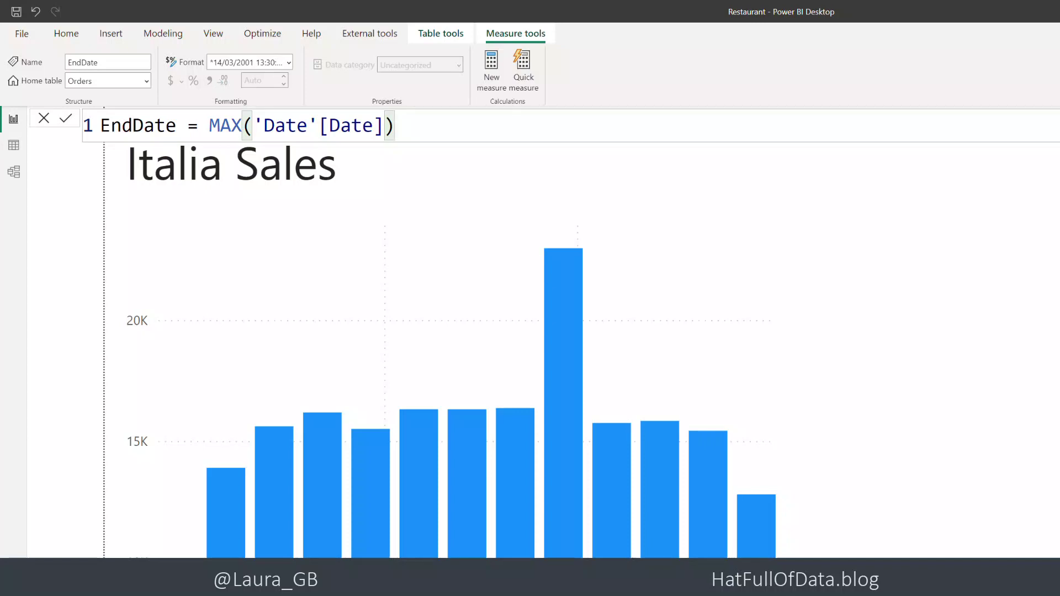
click(12, 174)
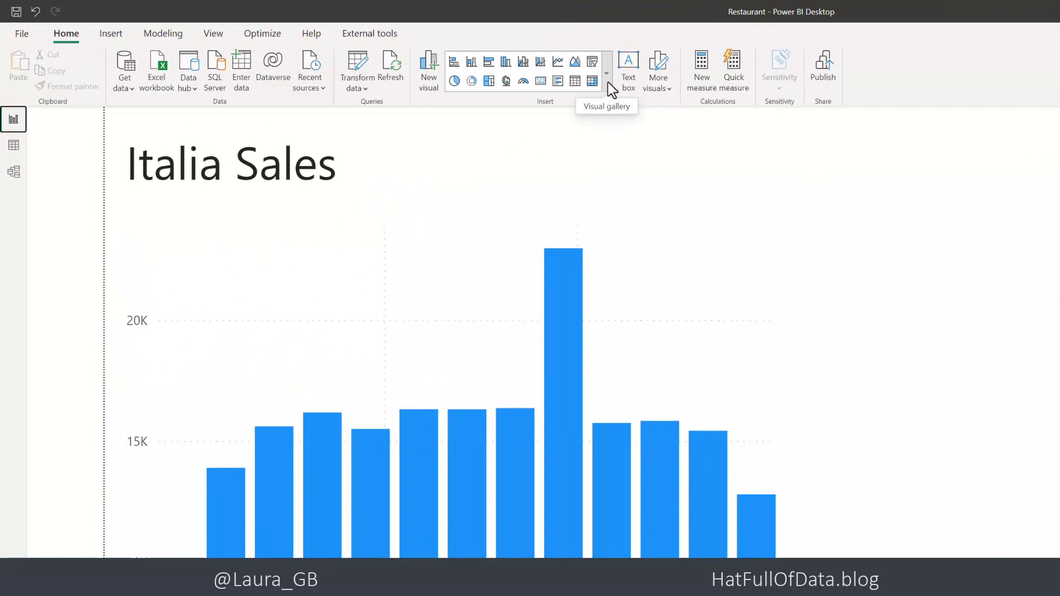
Add a paginated report visual to the page with Orders > StartDate as a parameter
click(608, 83)
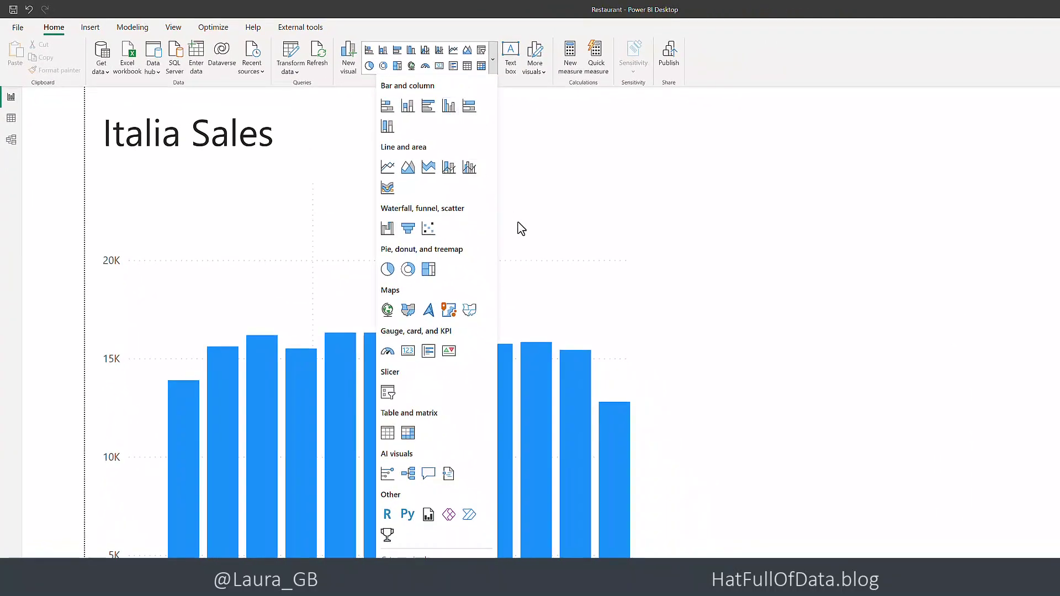
click(429, 516)
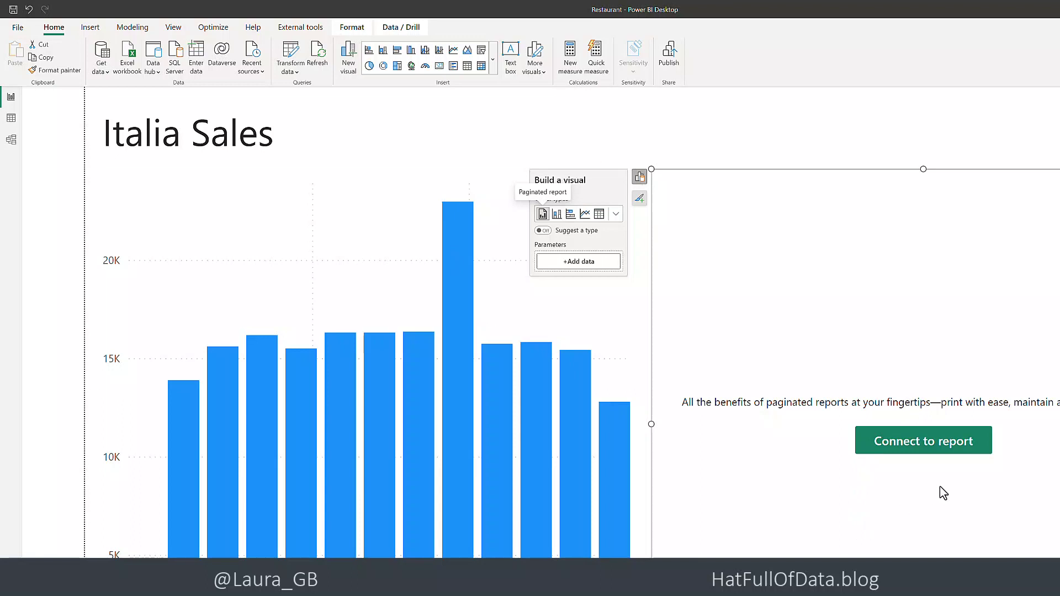
click(576, 262)
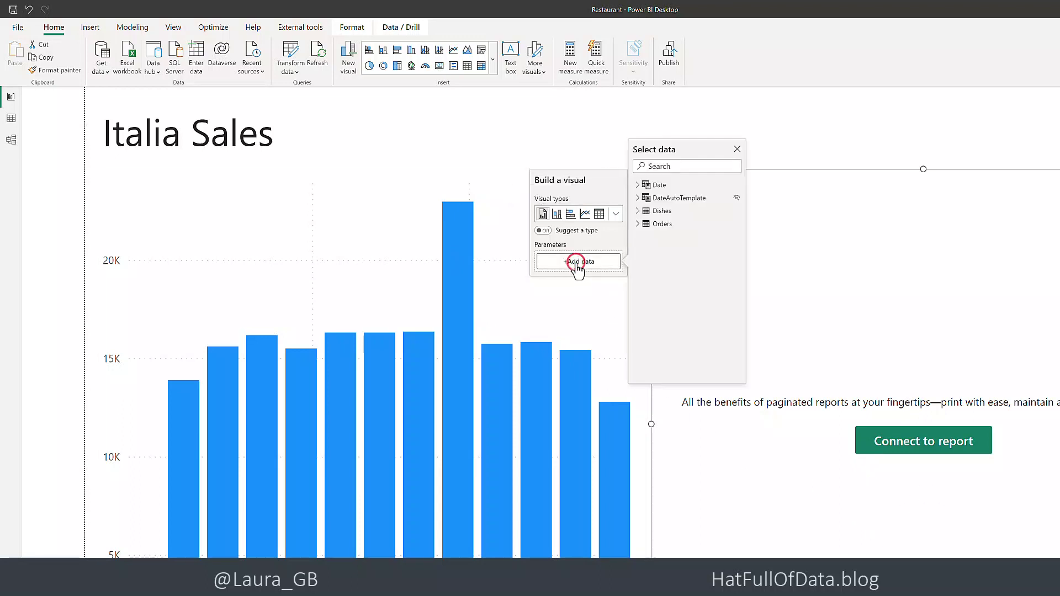
click(639, 224)
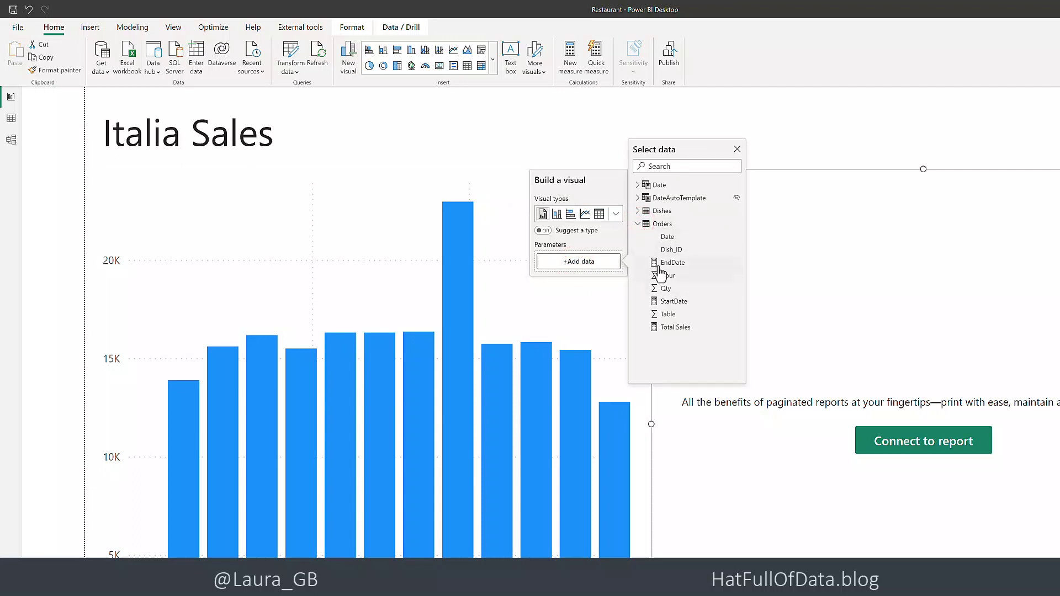
click(658, 301)
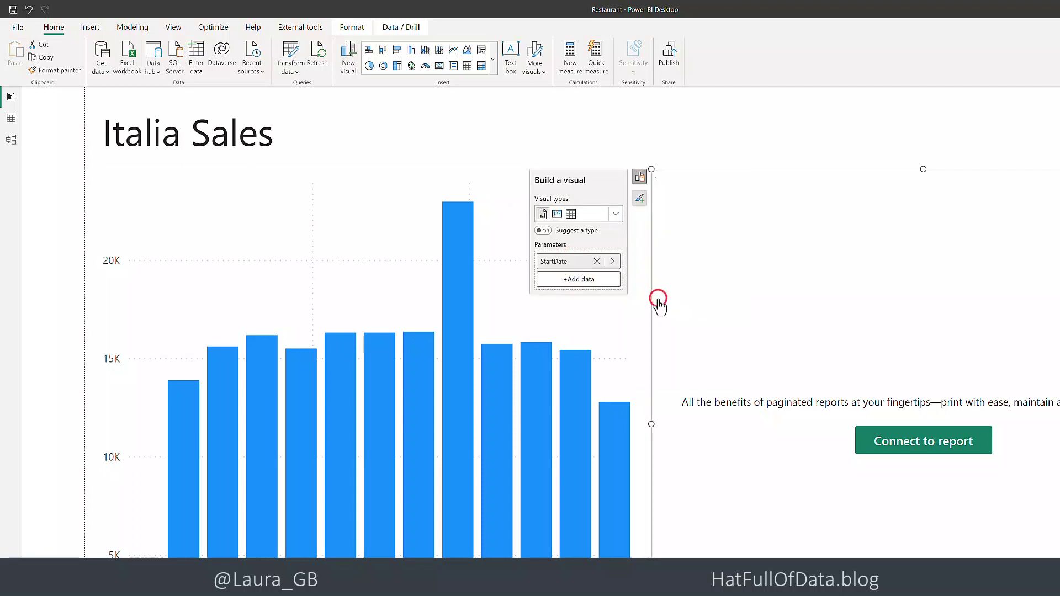
Add Orders > EndDate as the visual's second parameter
click(569, 280)
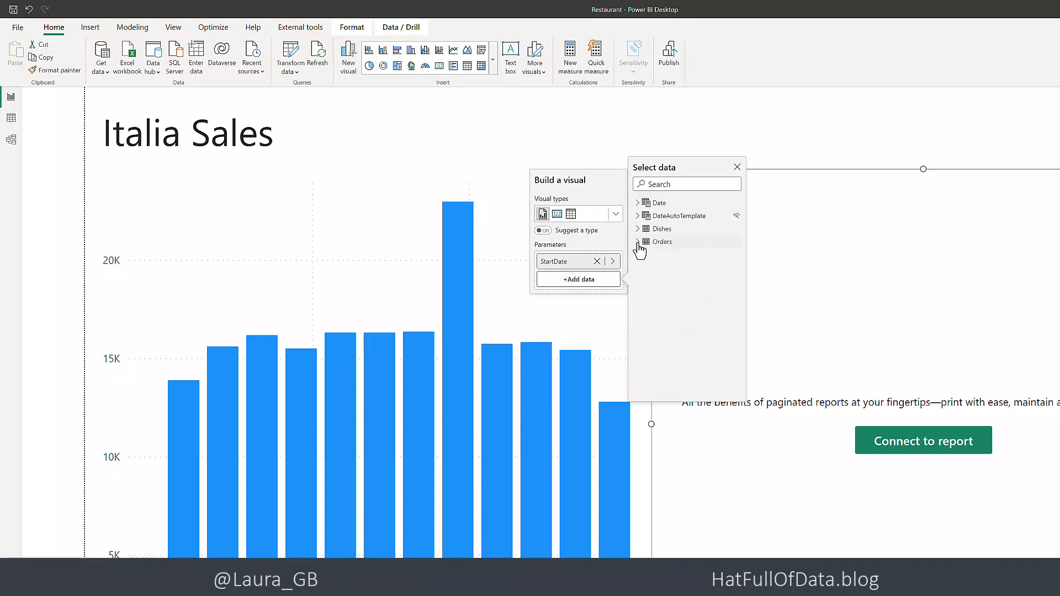
click(637, 241)
click(676, 282)
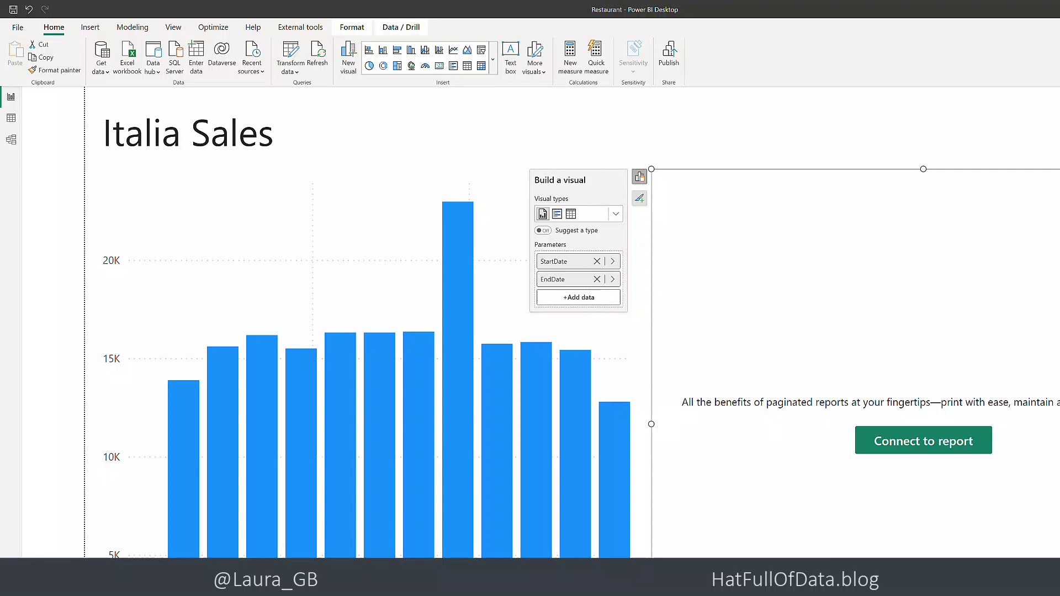
Connect the visual to the Restaurant Daily Sales report in the Hat Full Of Data workspace
click(938, 452)
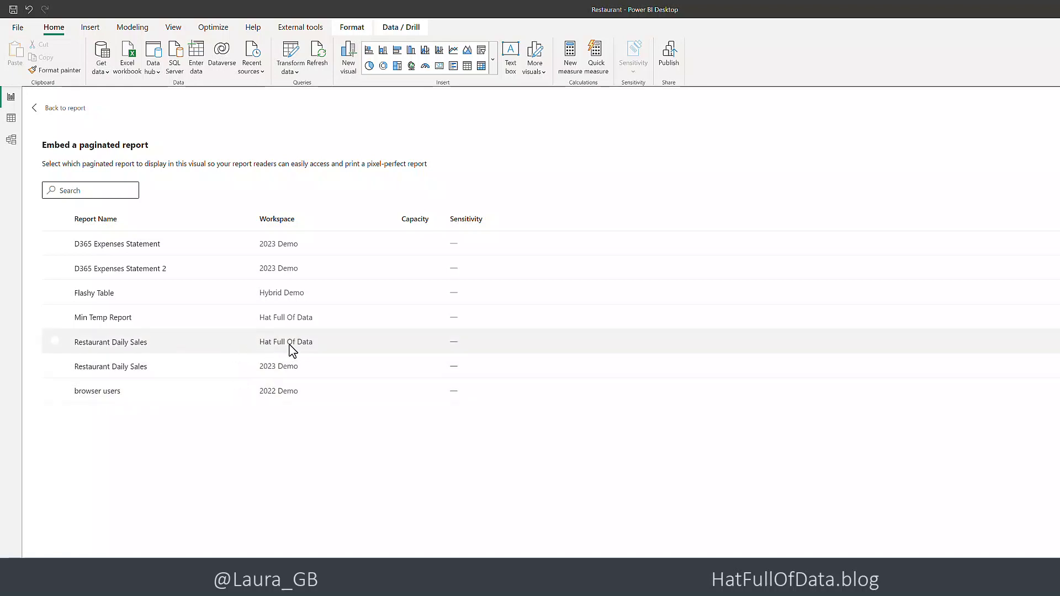
click(90, 346)
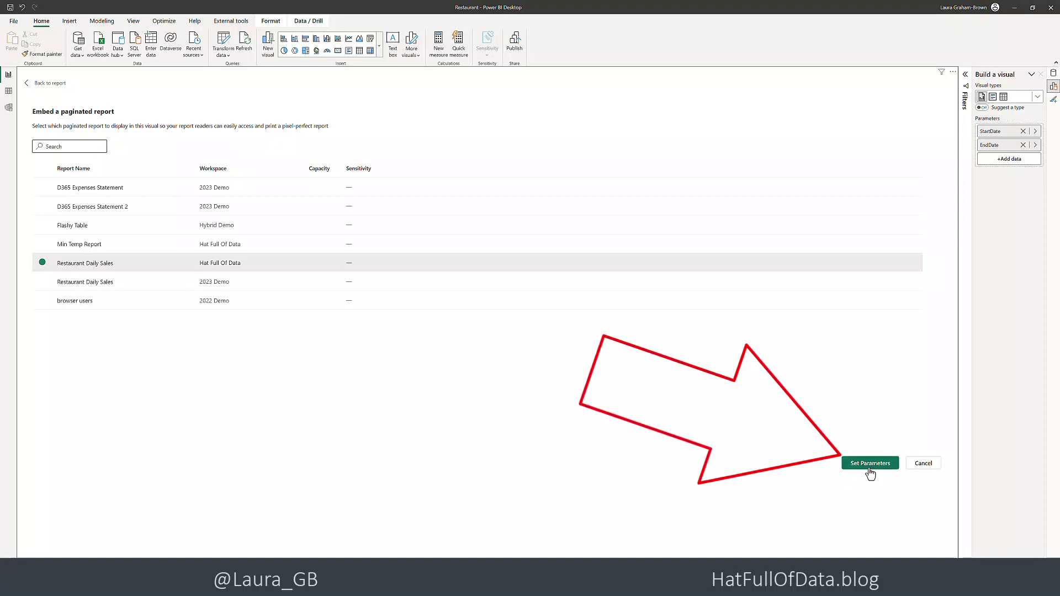
Map the StartDate and EndDate report parameters to the StartDate and EndDate measures
click(869, 464)
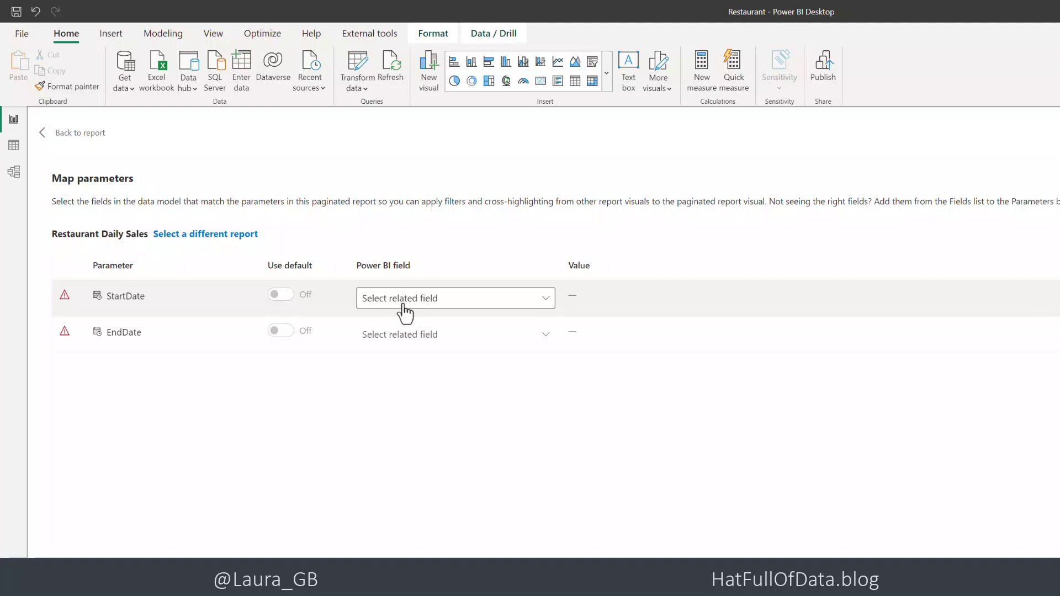
click(547, 301)
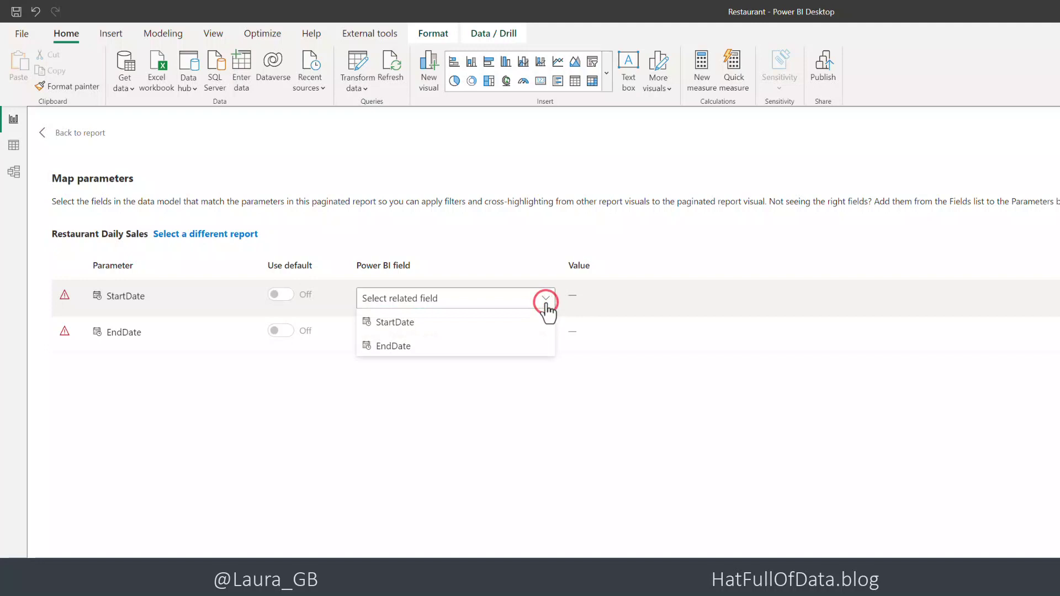
click(421, 324)
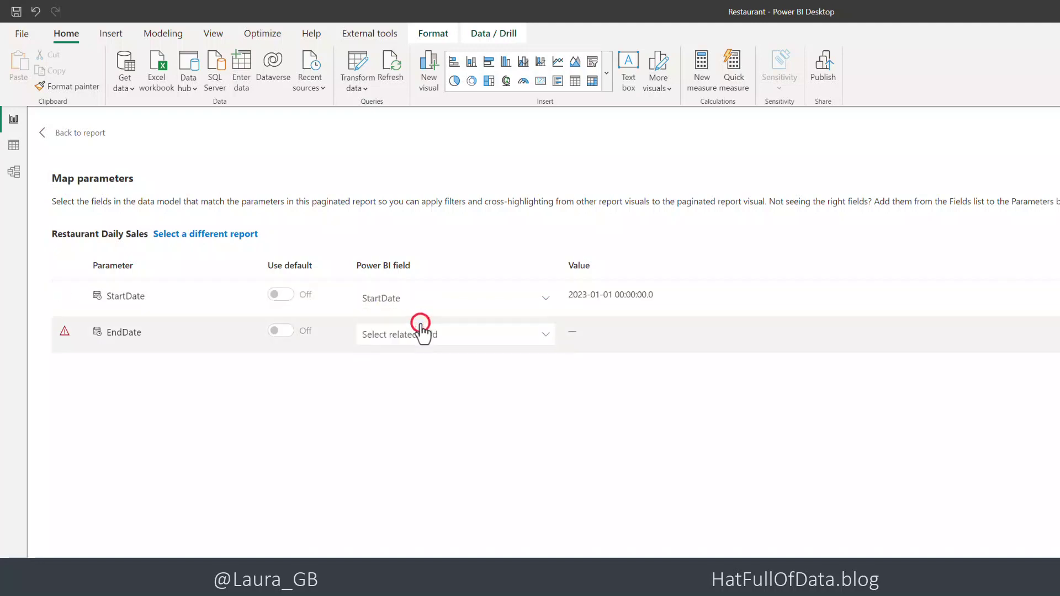
click(543, 339)
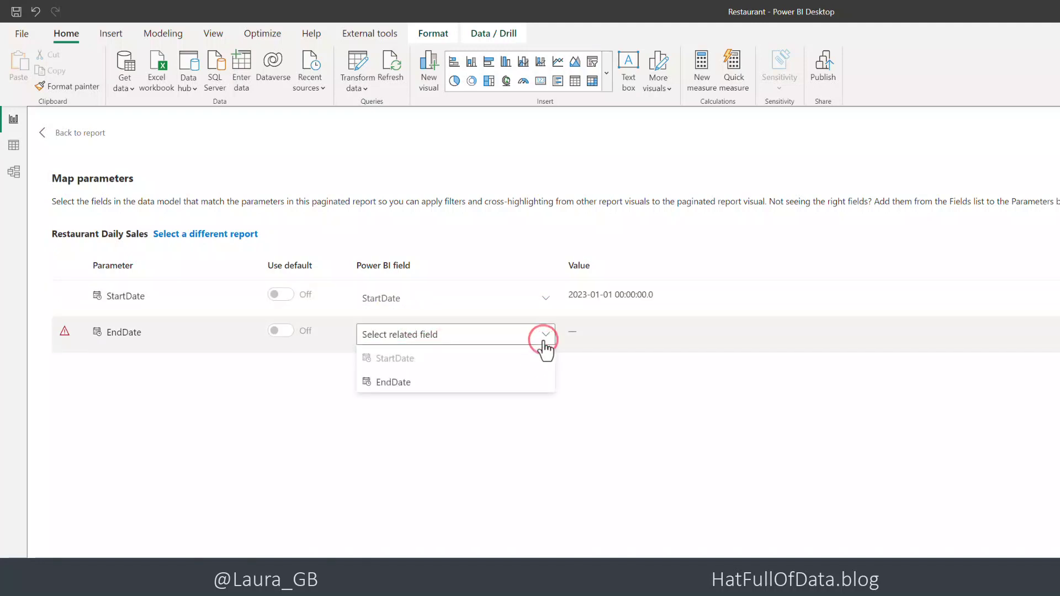
click(407, 384)
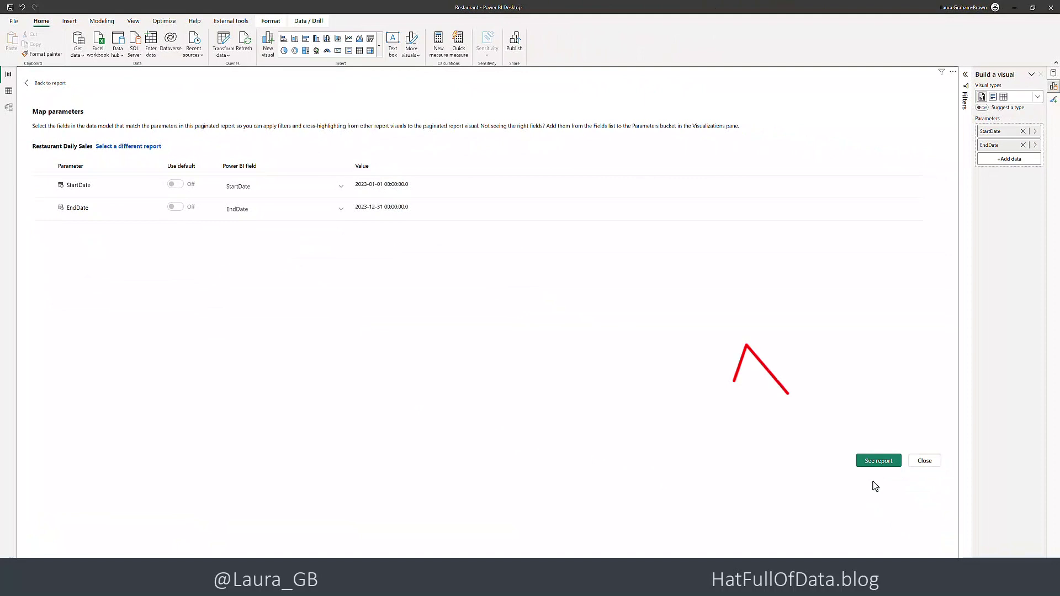
Render the embedded Restaurant Daily Sales report on the canvas for 1/1/2023 to 12/31/2023
click(876, 462)
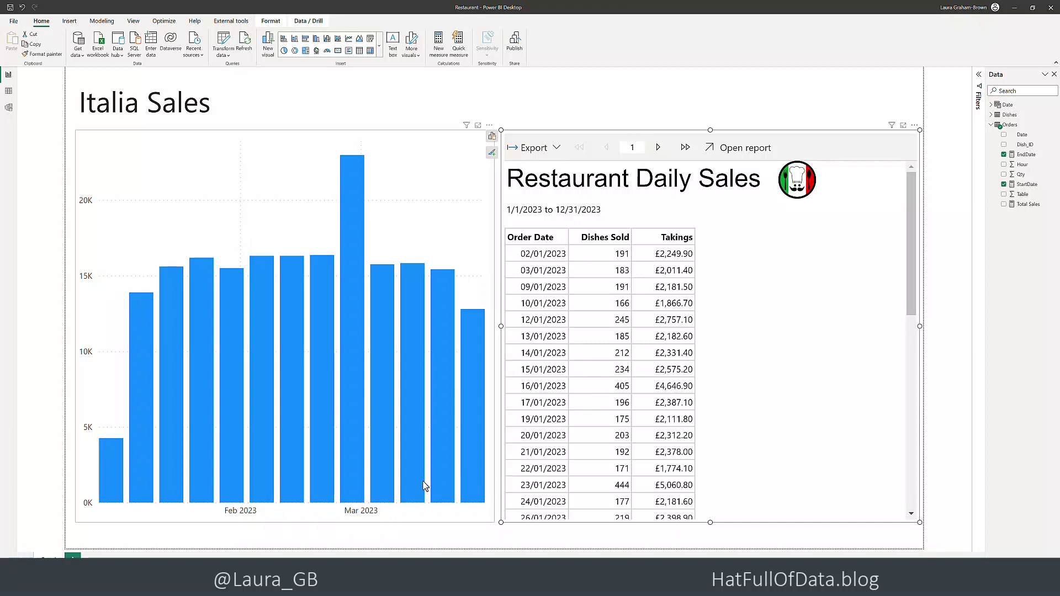
Cross-filter the embedded report to the week of 20/02/2023 and apply the changes
click(319, 448)
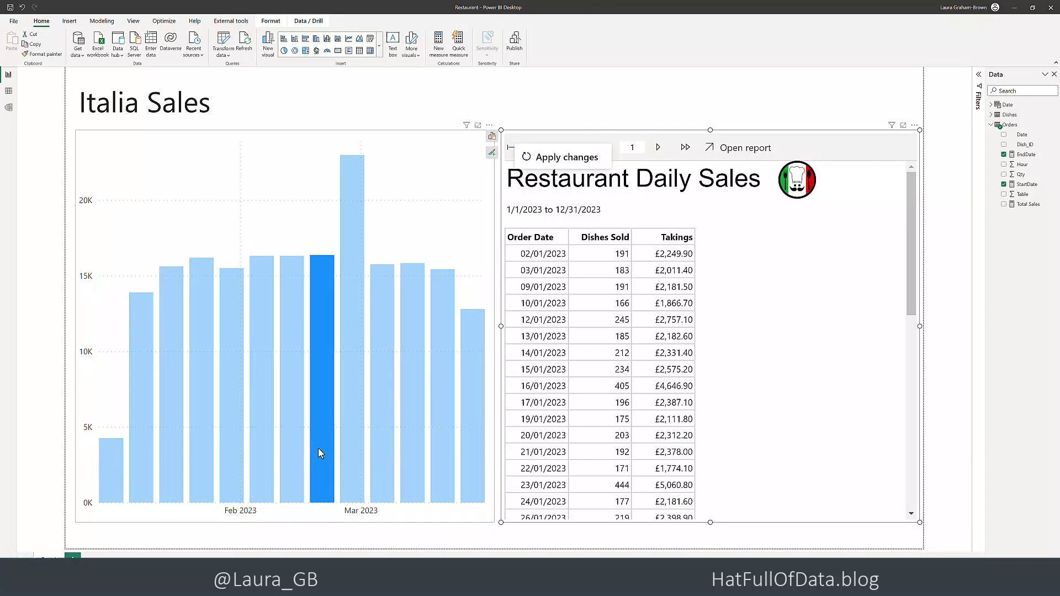
mouse_move(324, 410)
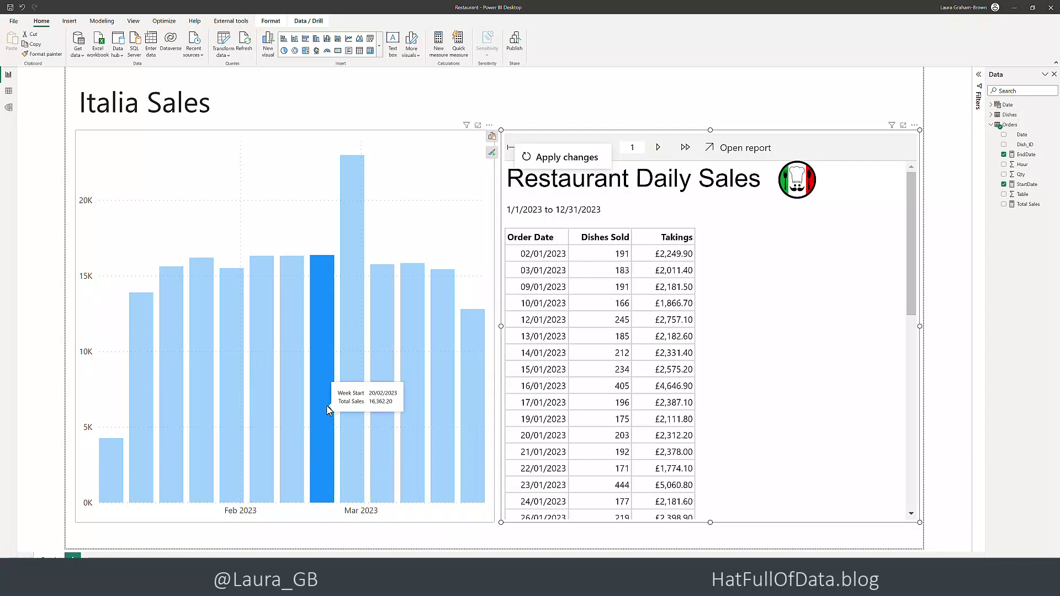
click(566, 158)
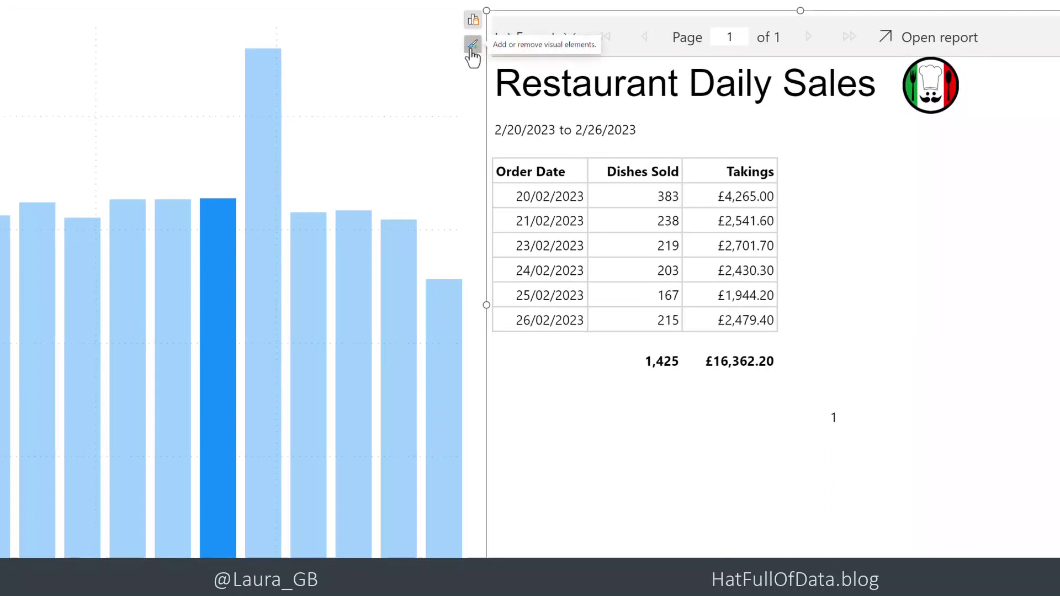
Make the embedded report follow filters automatically and filter it to the tallest week, 27/02–04/03/2023
click(472, 46)
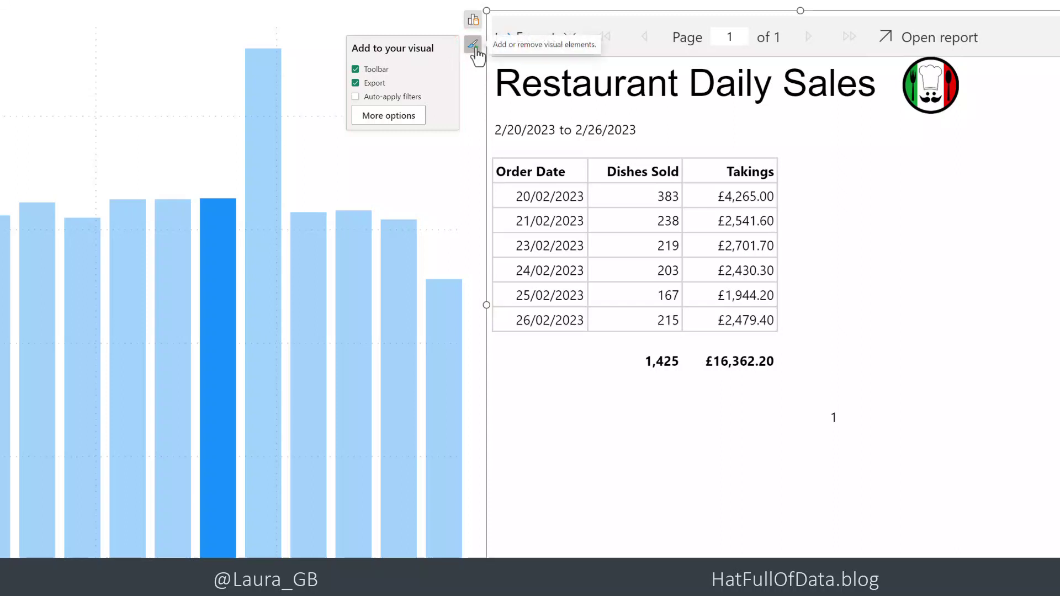
click(356, 97)
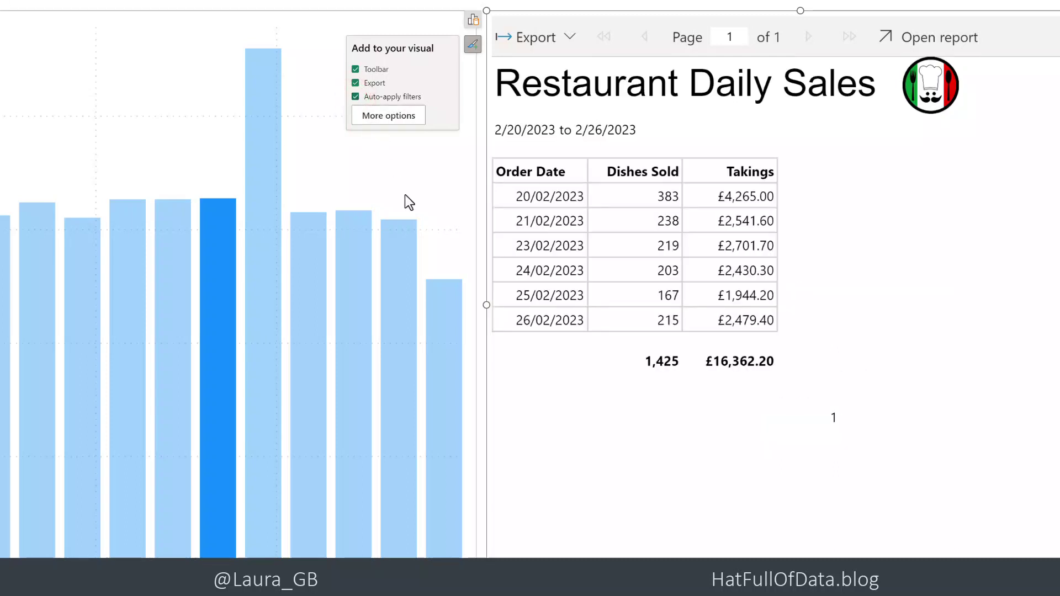
click(349, 342)
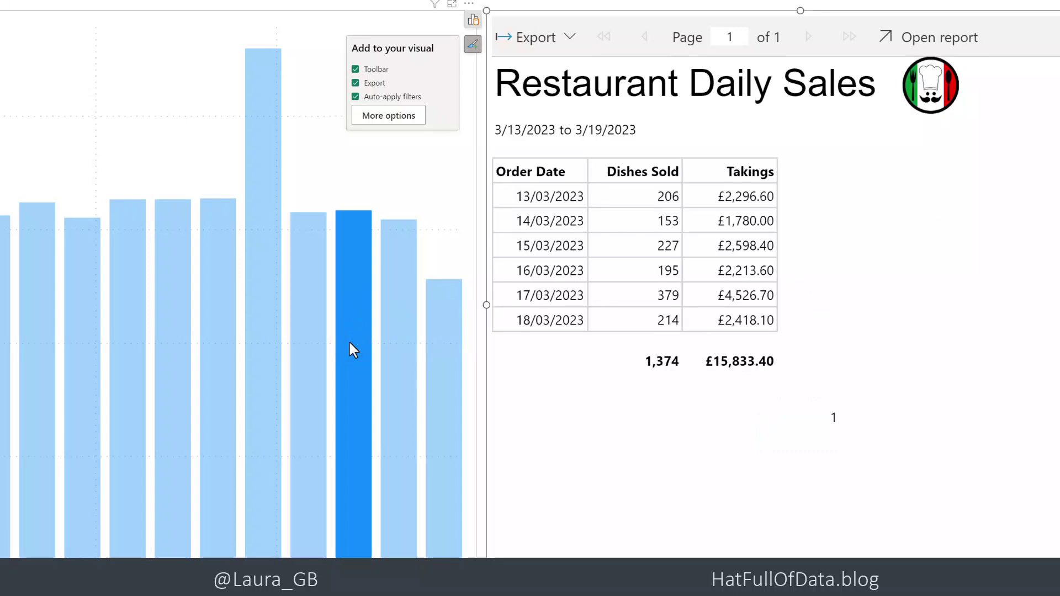
click(350, 341)
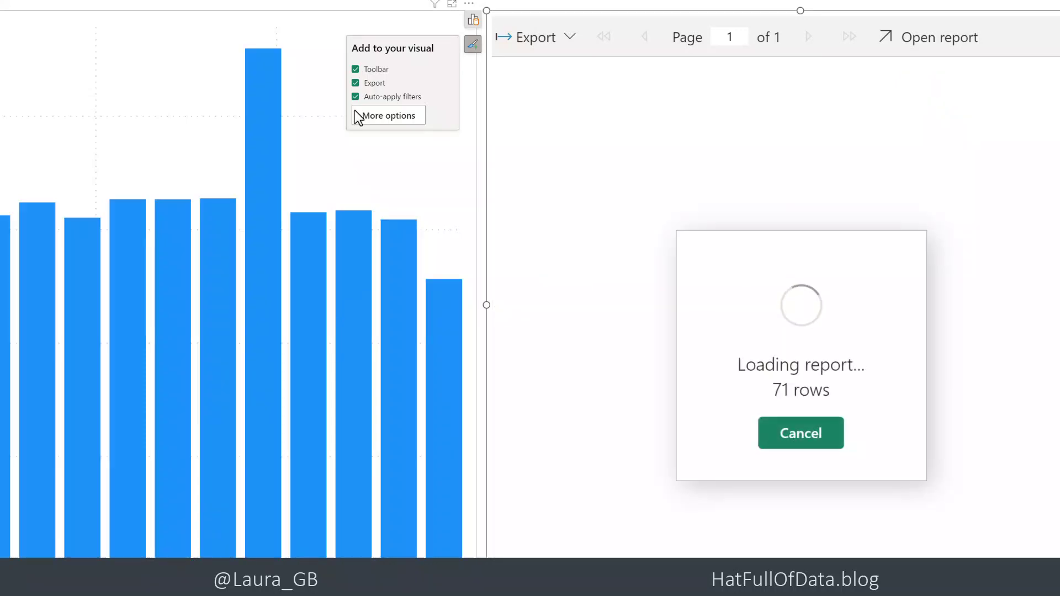
click(430, 3)
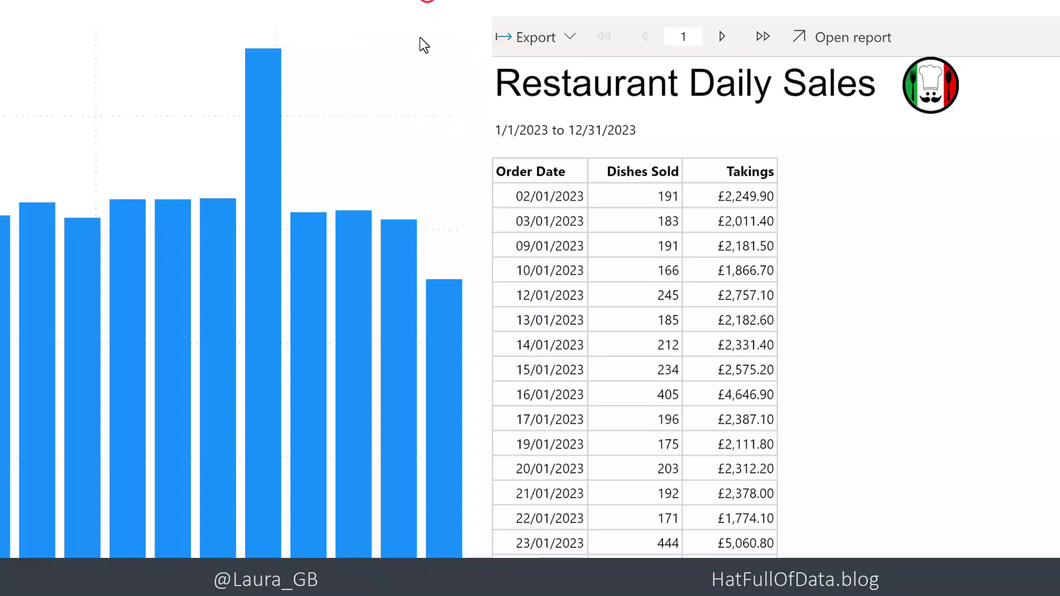
click(272, 356)
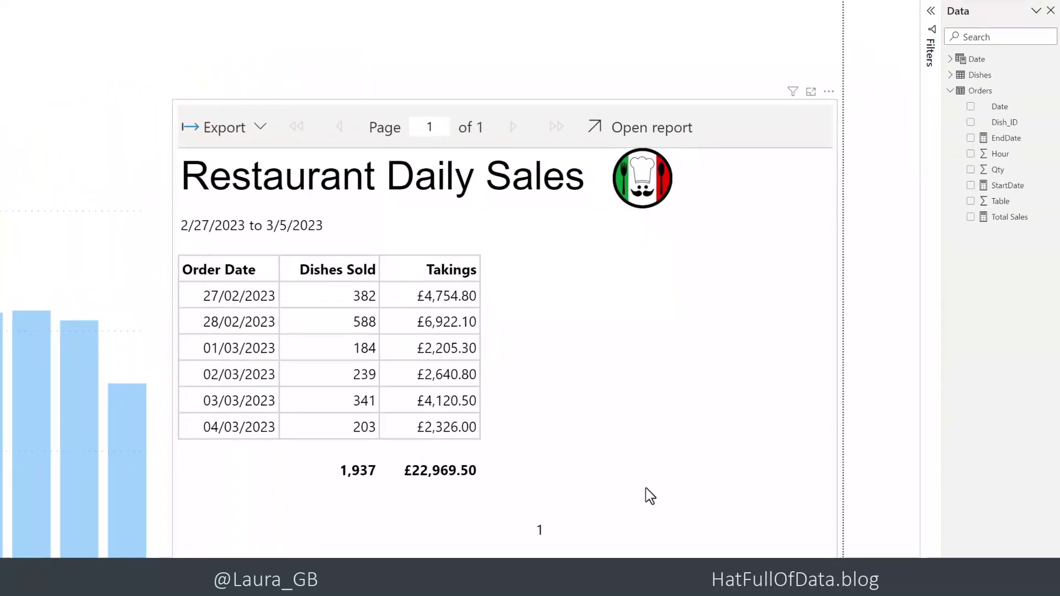
Open the paginated visual's format settings and expand Export, showing all eight formats enabled
click(650, 495)
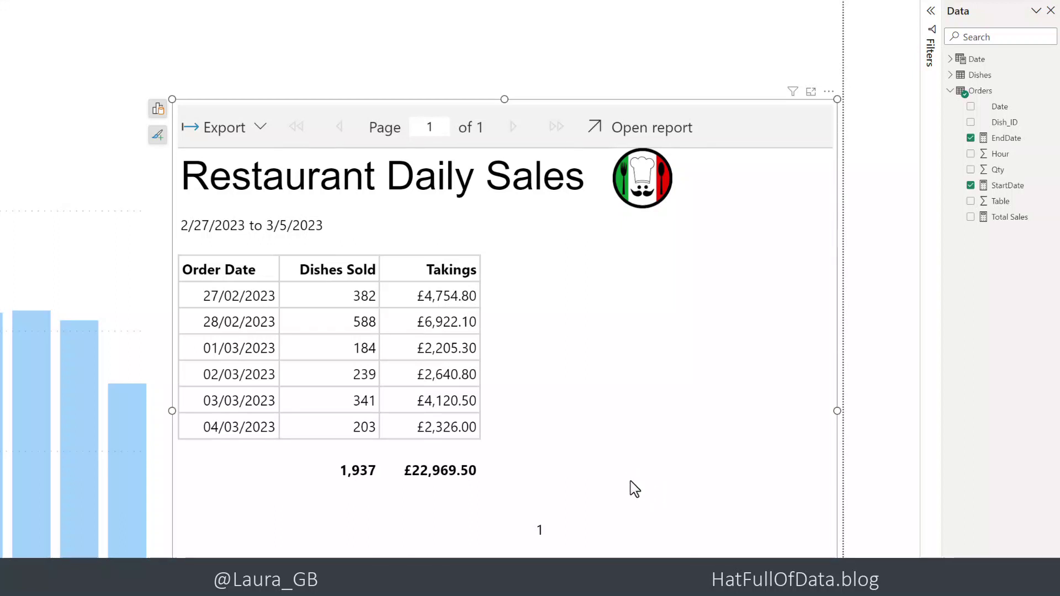
click(157, 136)
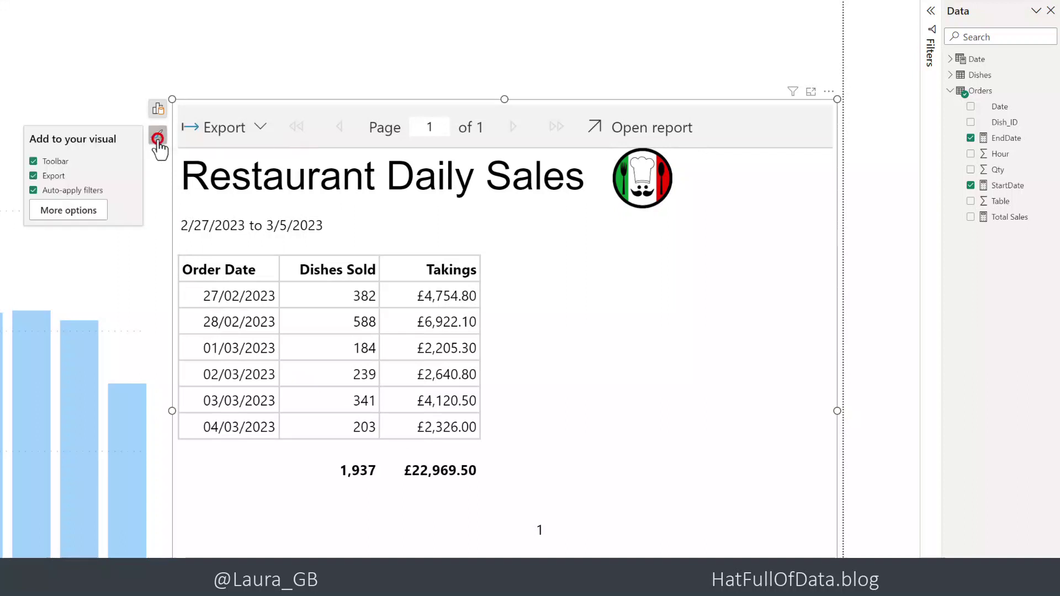
click(69, 210)
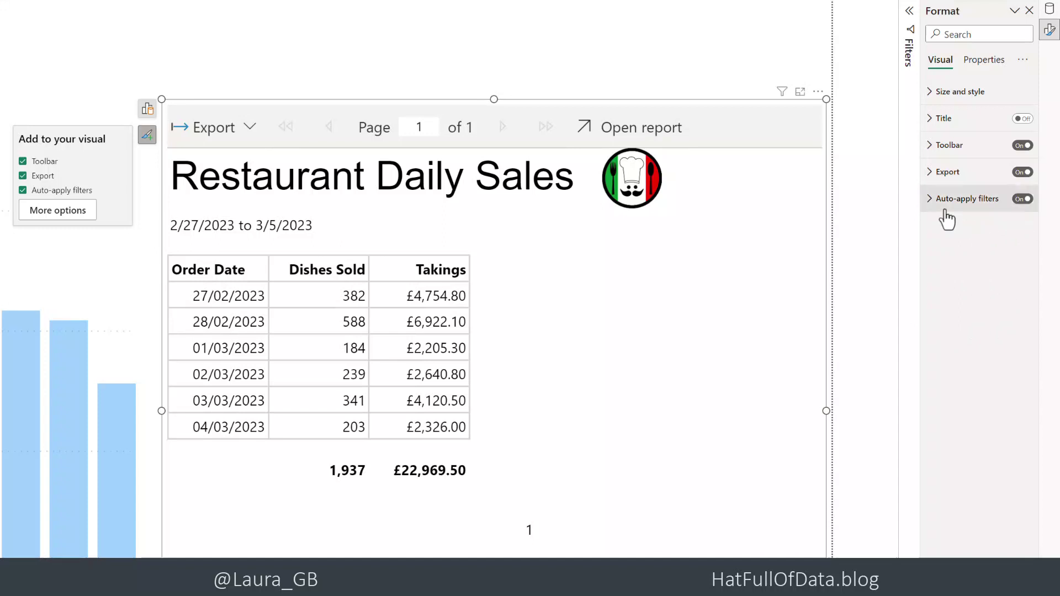
click(930, 176)
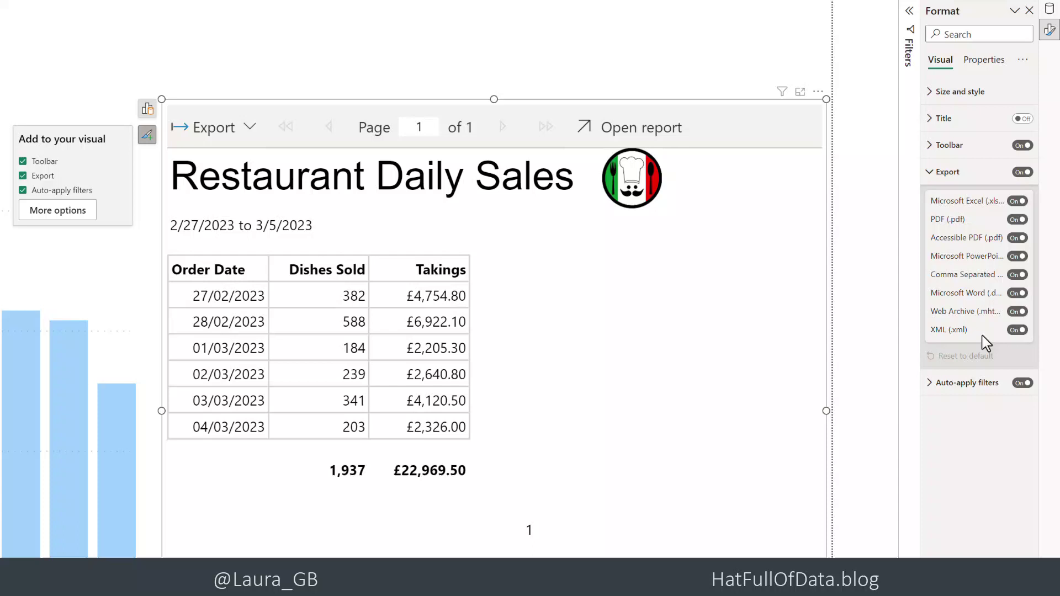
Expand the Toolbar settings and toggle page navigation off and back on
click(934, 173)
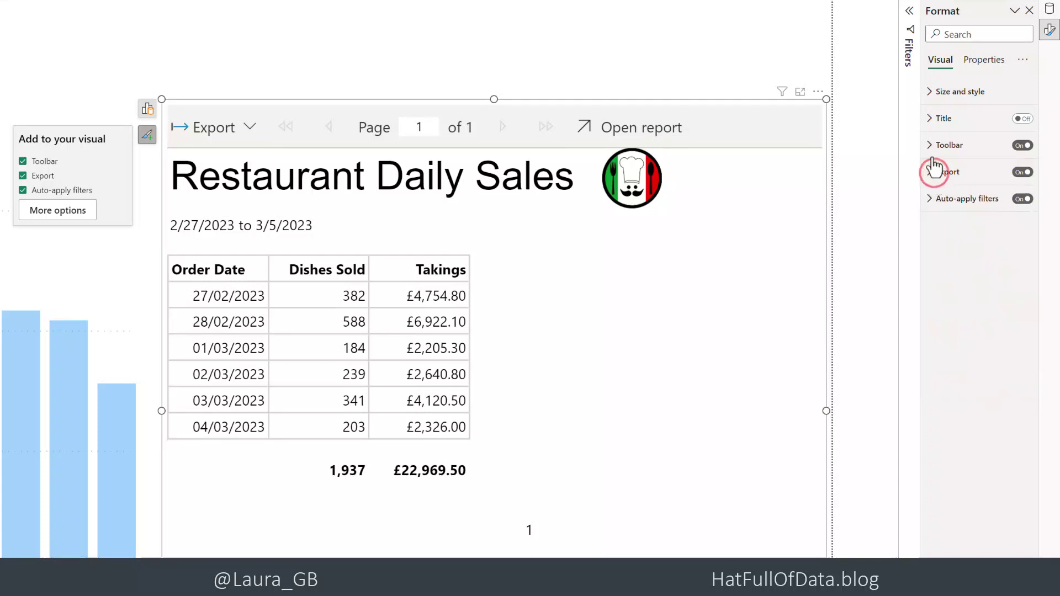
click(930, 147)
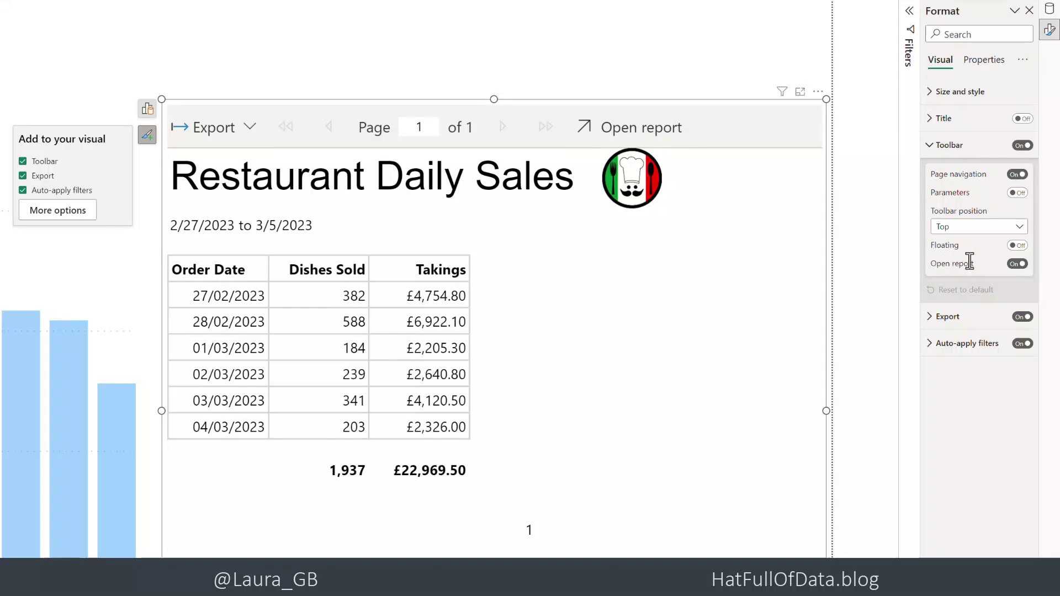
click(1016, 175)
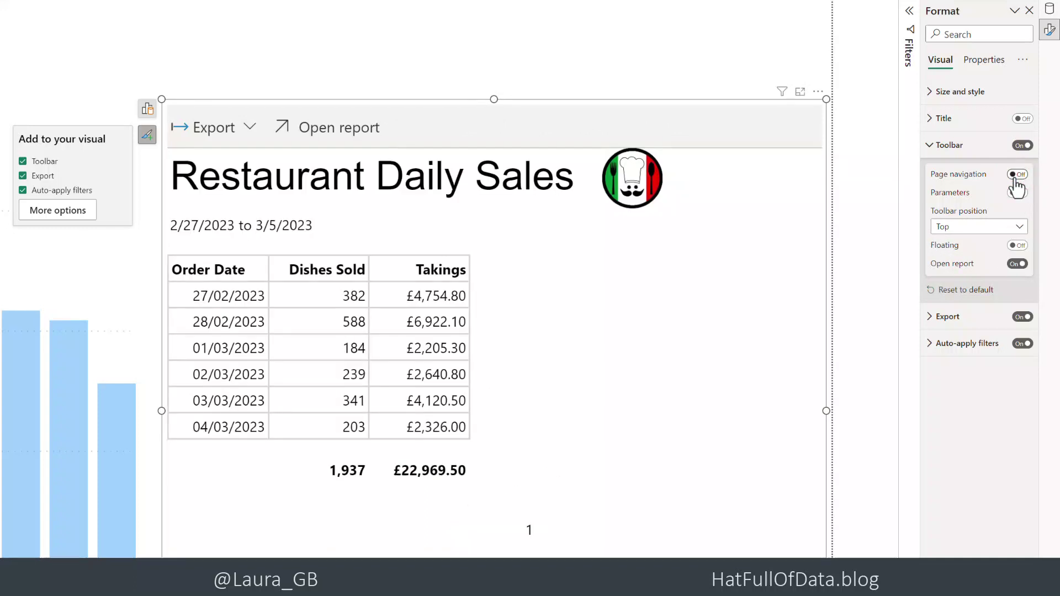
click(1018, 174)
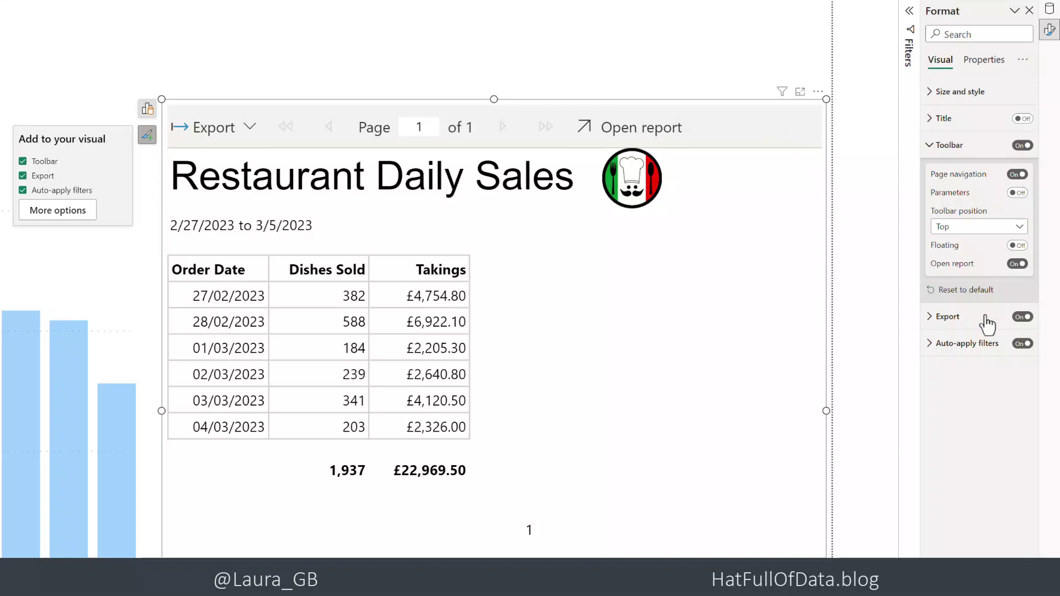
Keep the toolbar position at Top and toggle the toolbar off and back on
click(1019, 226)
click(1021, 226)
click(1022, 153)
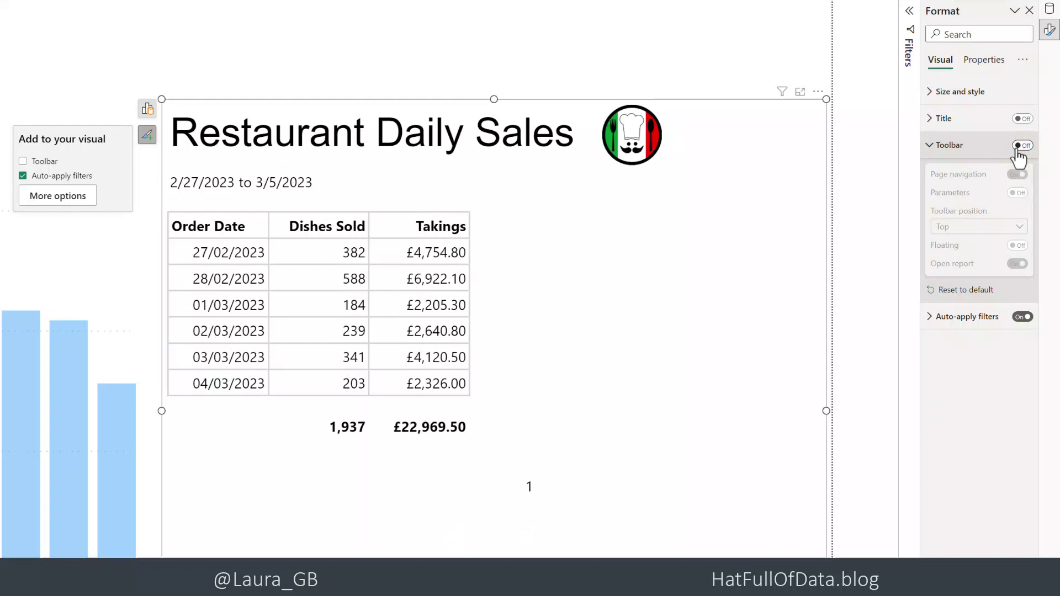
click(1019, 146)
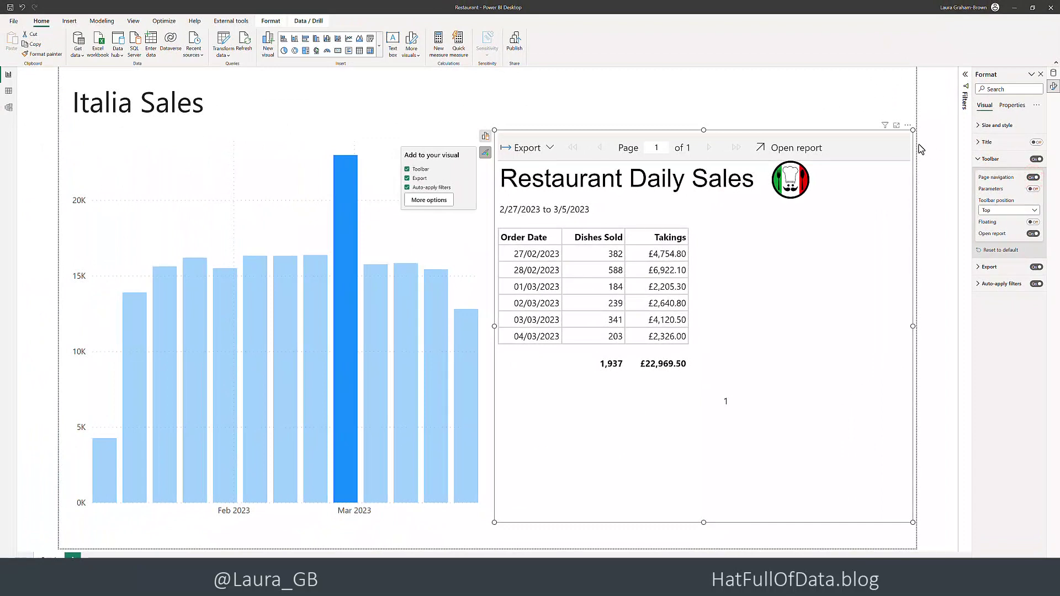
Clear the chart highlight, save, and publish the Restaurant report to Hat Full Of Data, replacing the dataset
click(342, 310)
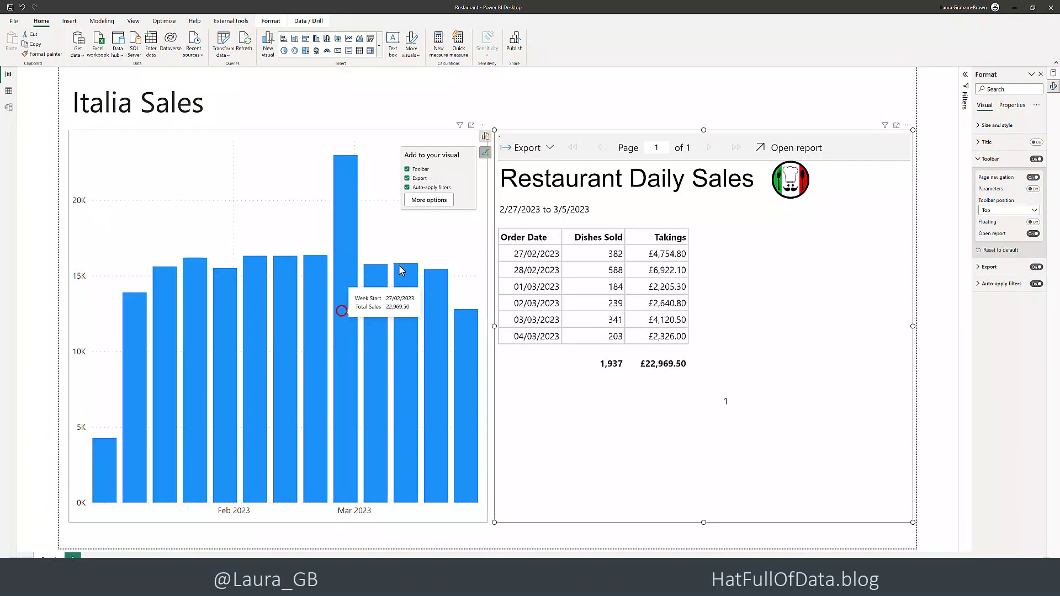
click(691, 116)
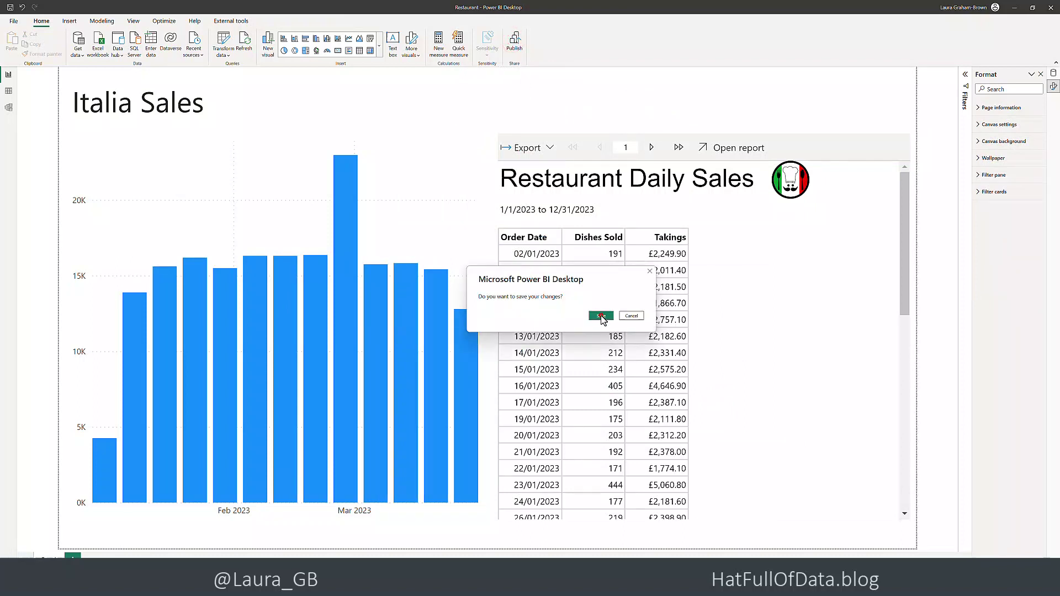
click(601, 315)
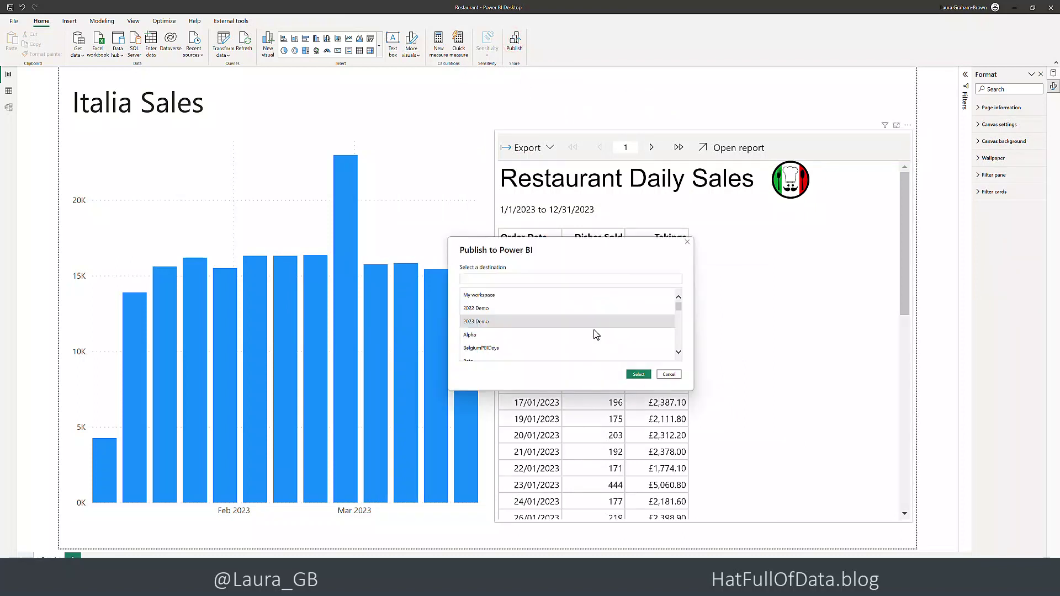
scroll(531, 346, down, 2)
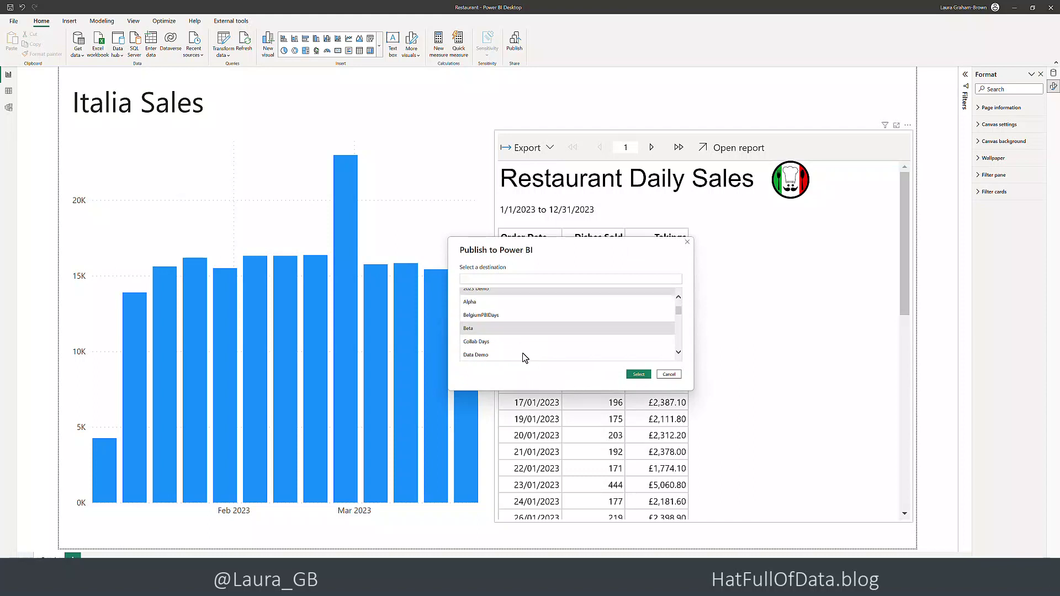
text(hat)
click(639, 375)
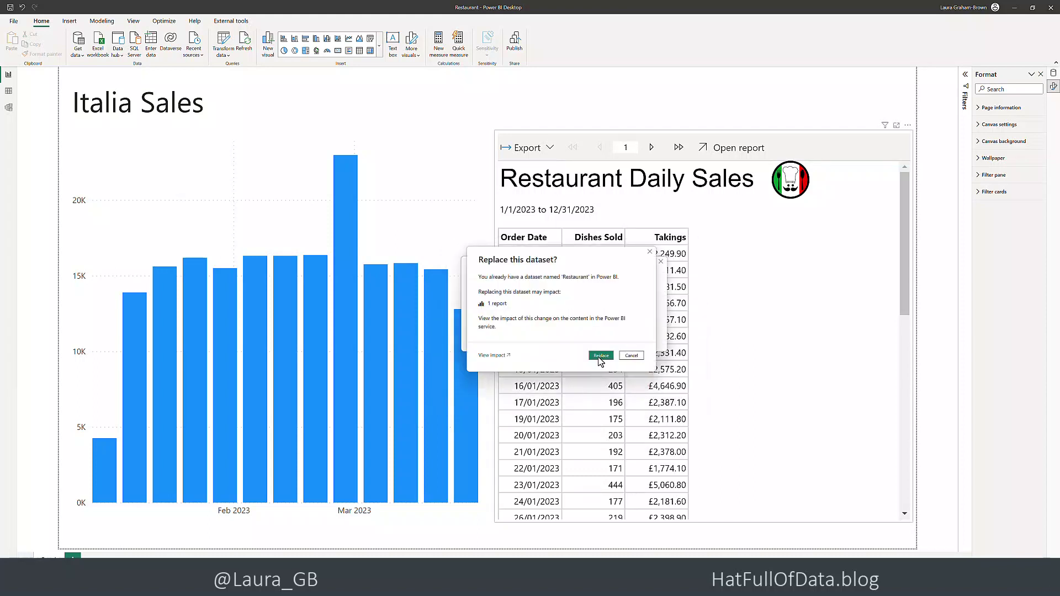
click(600, 356)
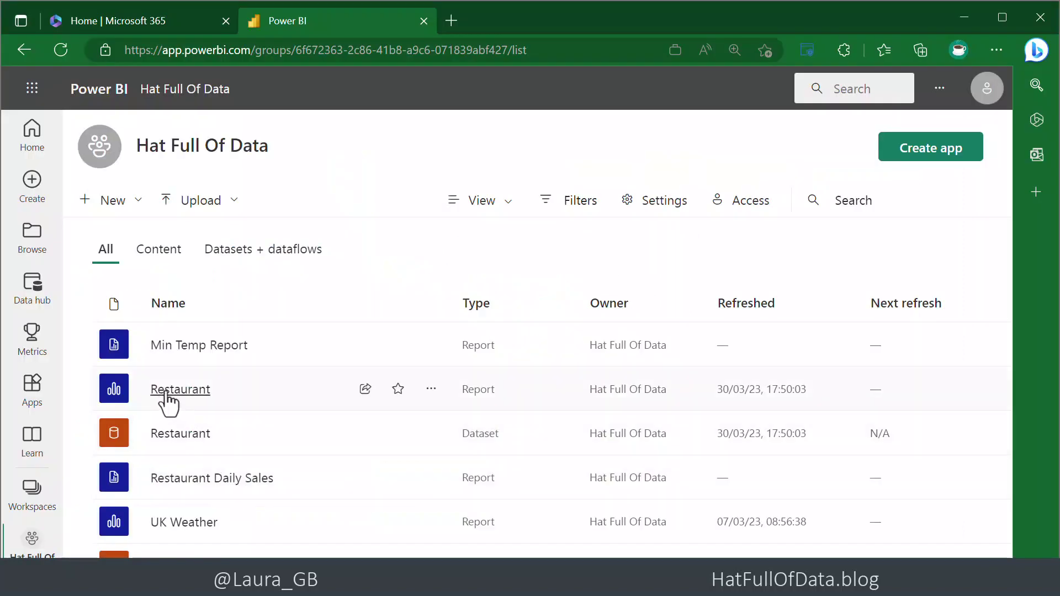
Filter the published Restaurant report to the tallest week and export Restaurant Daily Sales to PowerPoint
click(168, 393)
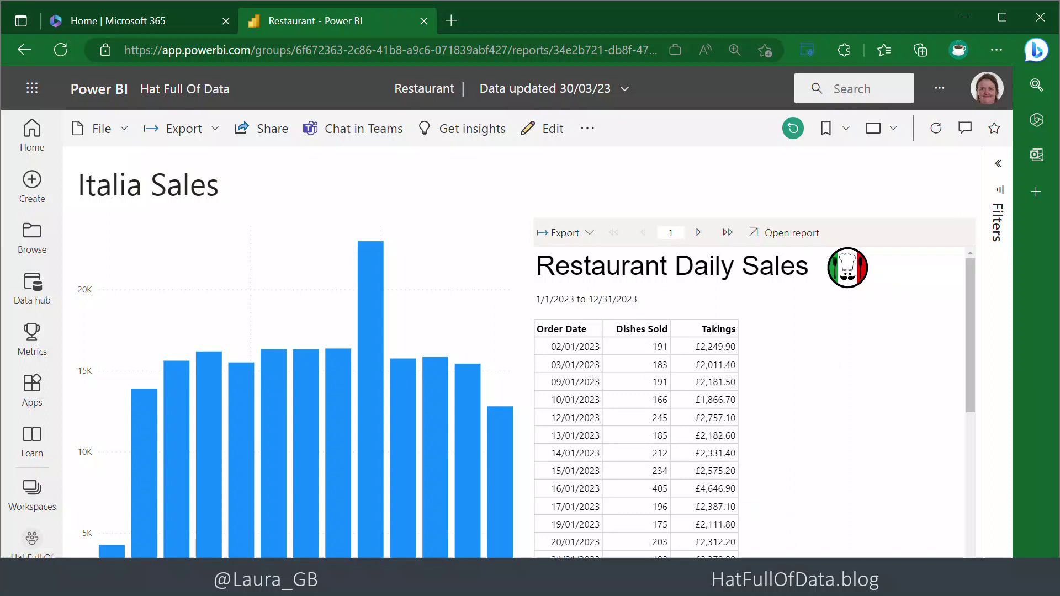
click(366, 473)
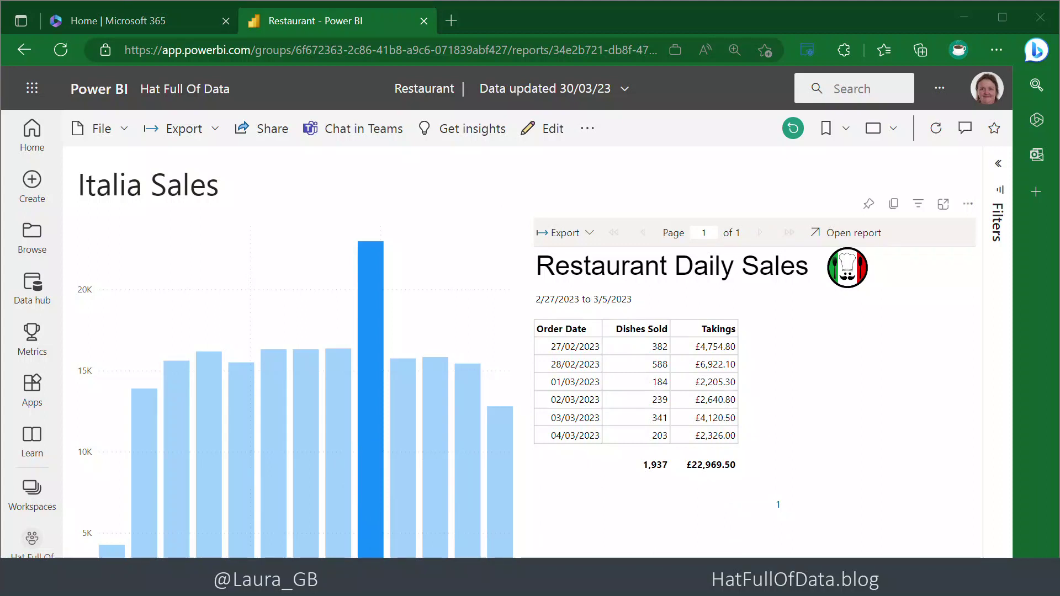
click(590, 232)
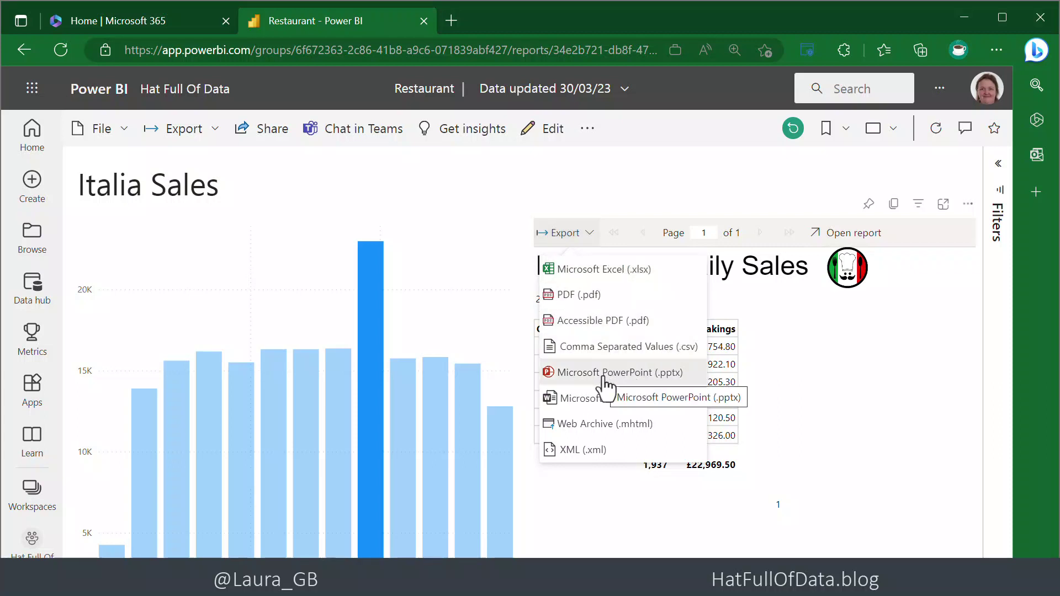
click(604, 379)
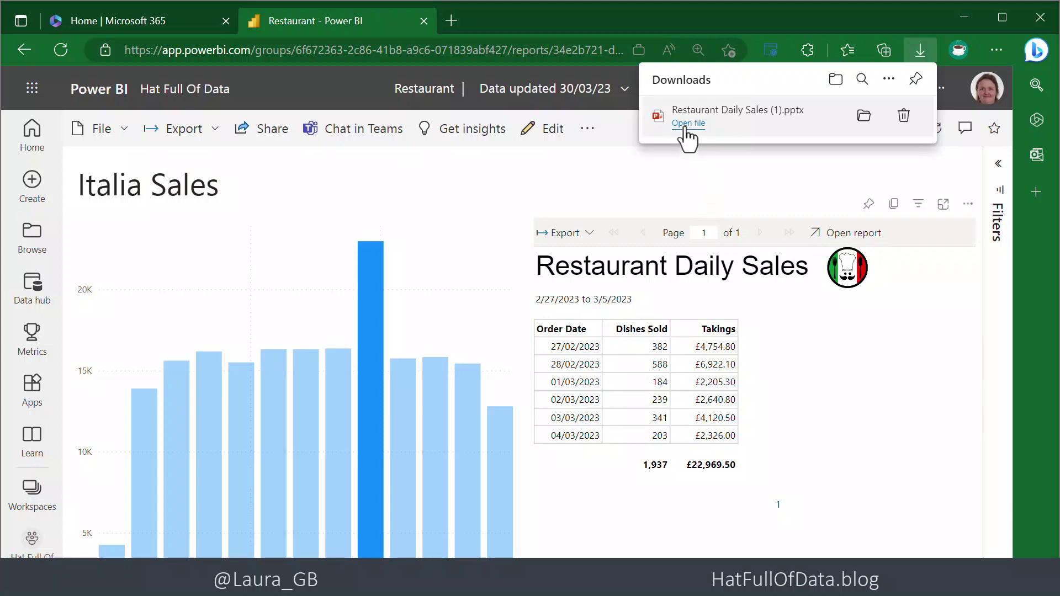
click(684, 124)
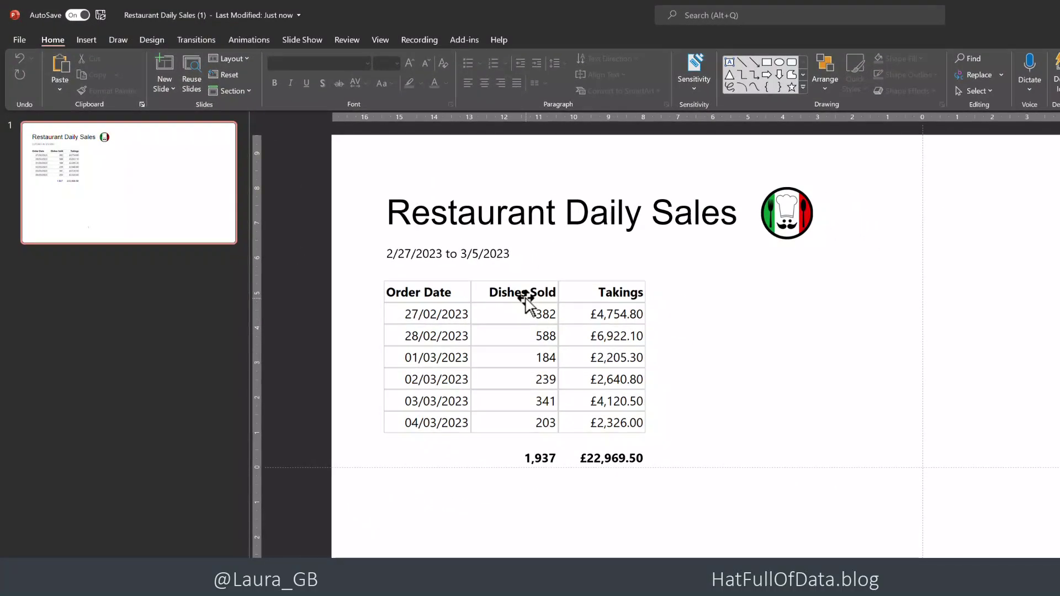
Select the slide's sales table, date range box and title in turn to confirm they are separate objects
click(601, 388)
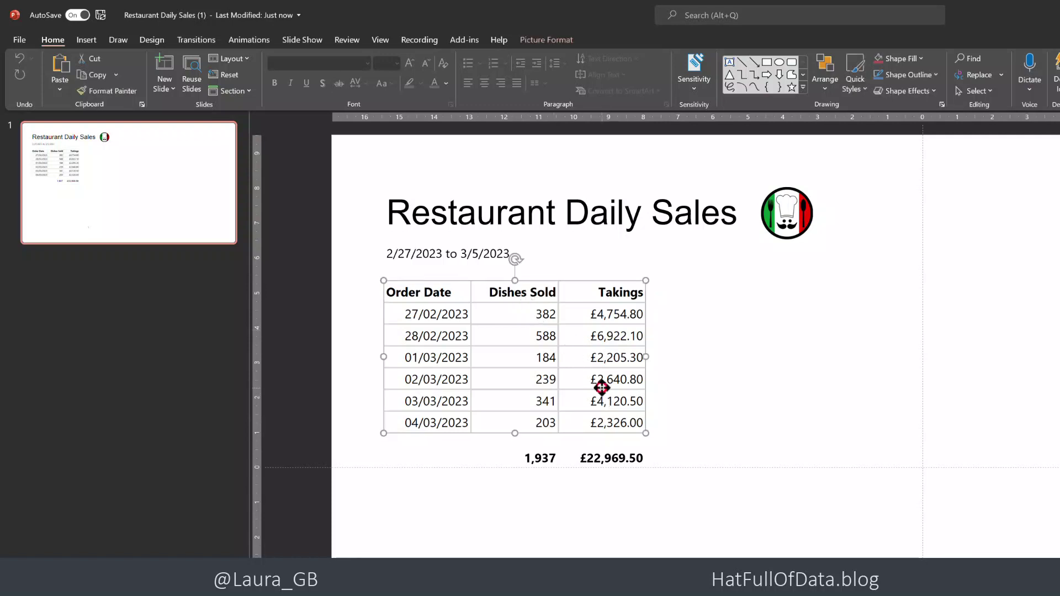
click(524, 333)
click(485, 246)
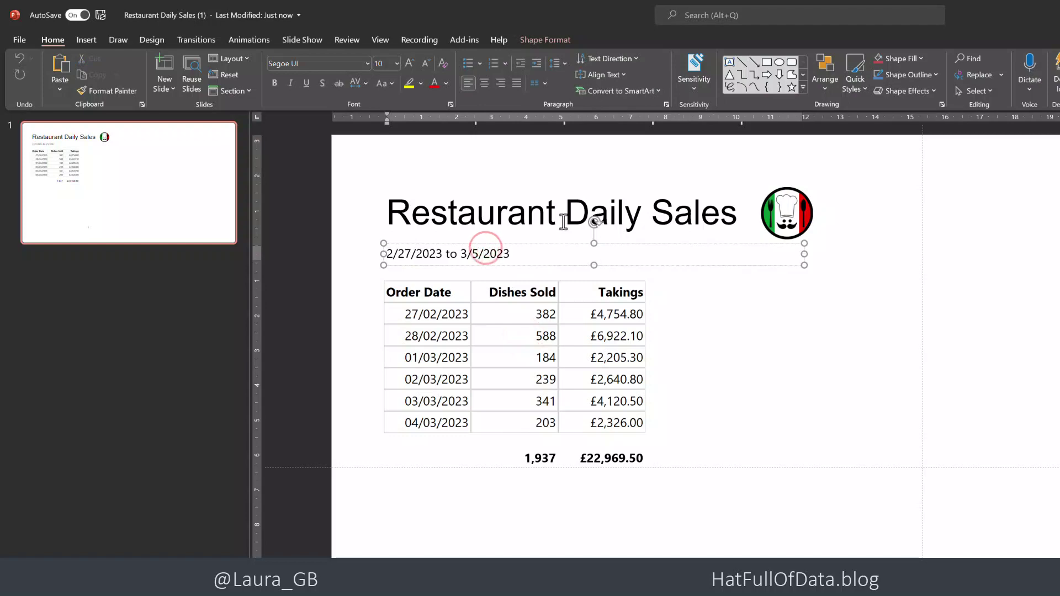
click(565, 224)
key(Escape)
key(Escape)
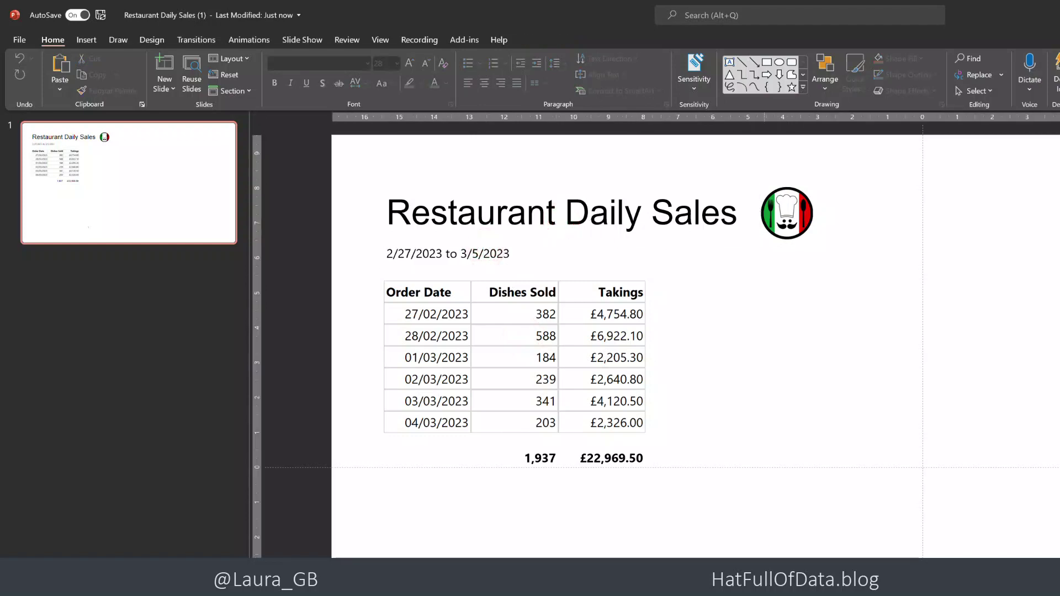